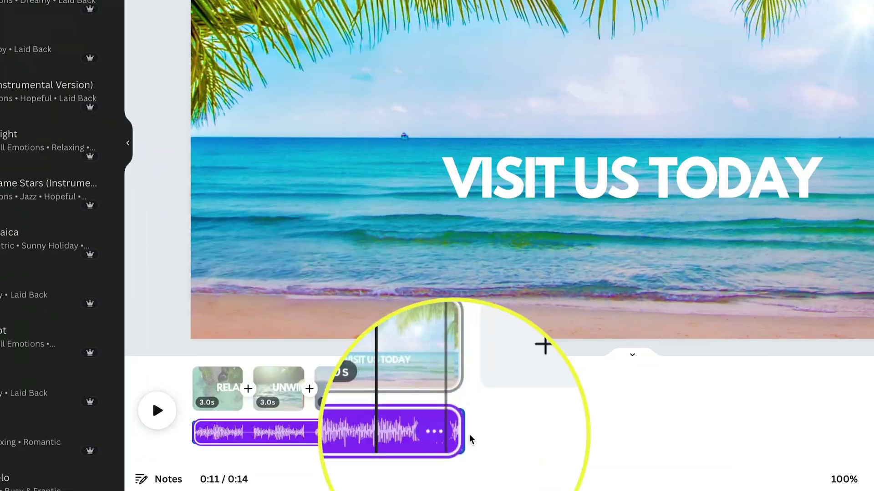
- Open the background music clip's options and show its Audio effects
{"action": "left_click", "coordinate": [446, 432]}
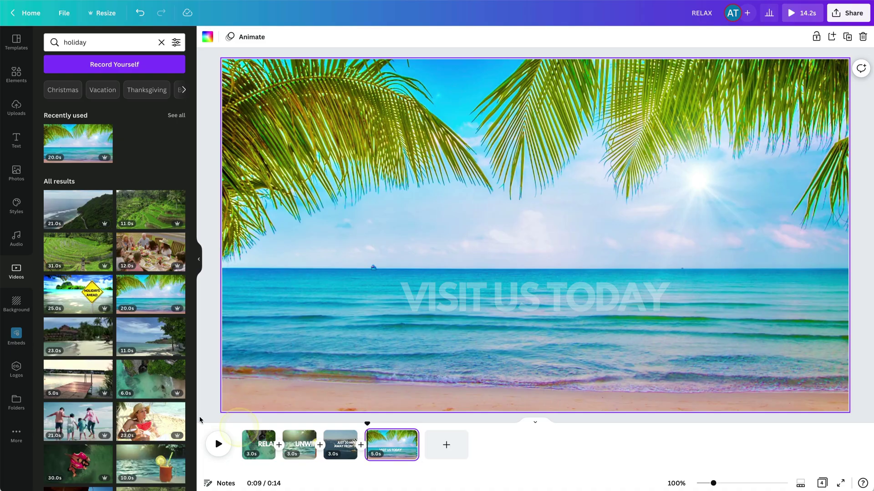
{"action": "left_click", "coordinate": [16, 241]}
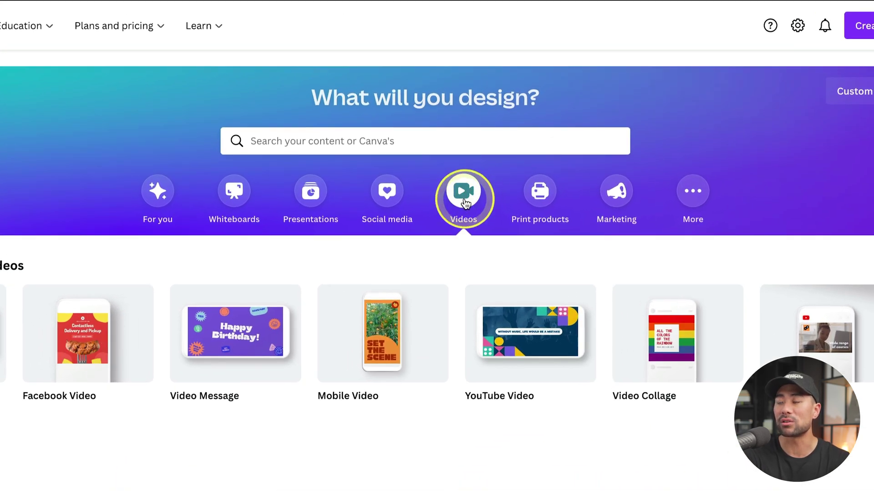
- Start a new design by searching 'video' under Create a design
{"action": "mouse_move", "coordinate": [171, 237]}
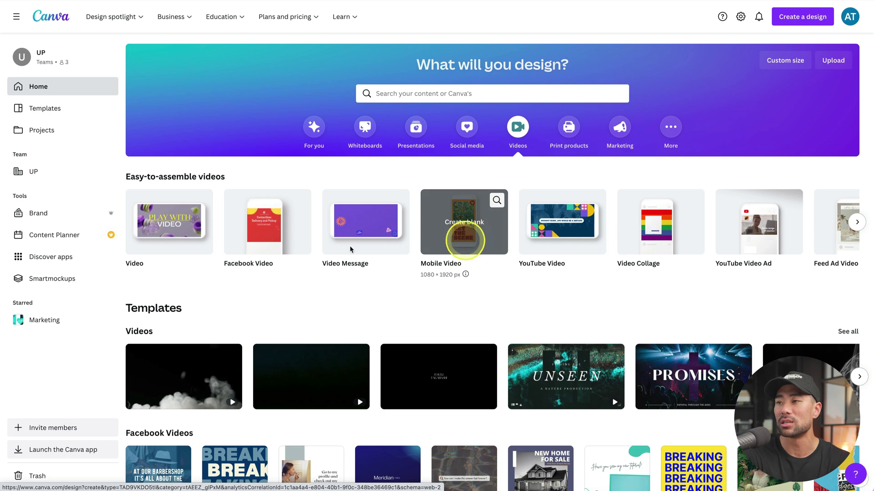
{"action": "mouse_move", "coordinate": [189, 232]}
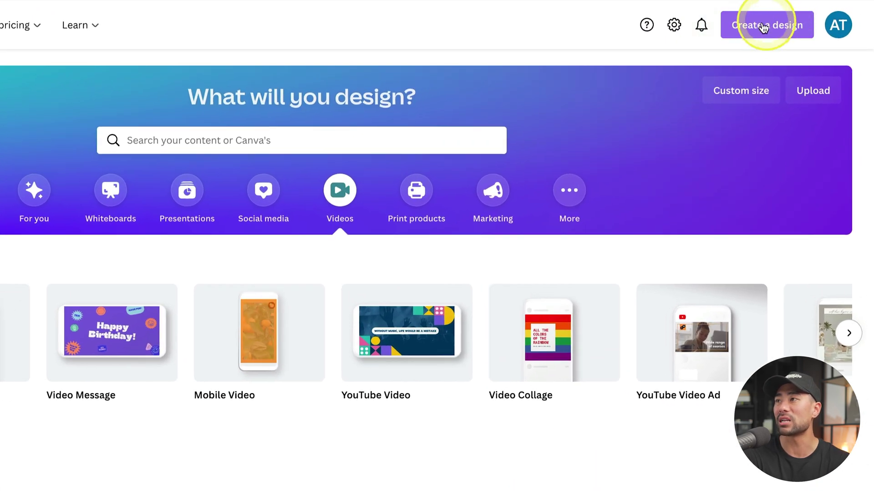
{"action": "left_click", "coordinate": [763, 29]}
{"action": "type", "text": "video"}
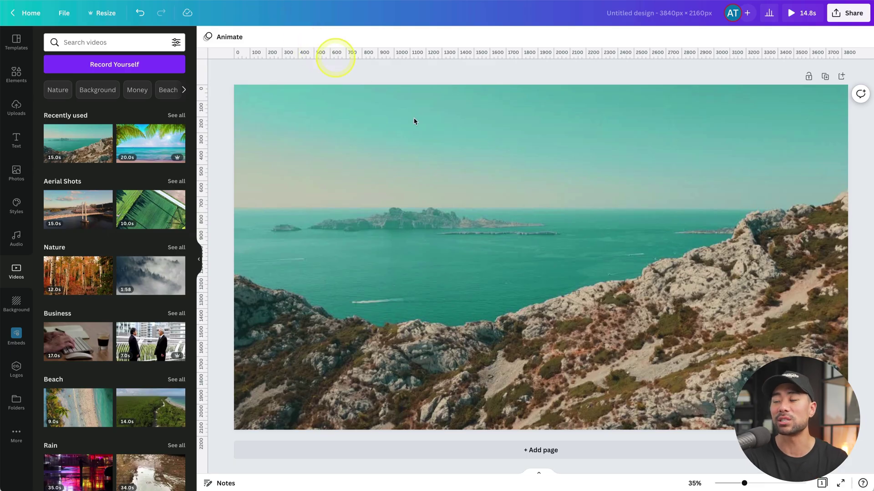
- Select the coastal clip, then scrub the playhead along it in the timeline
{"action": "left_click", "coordinate": [449, 285]}
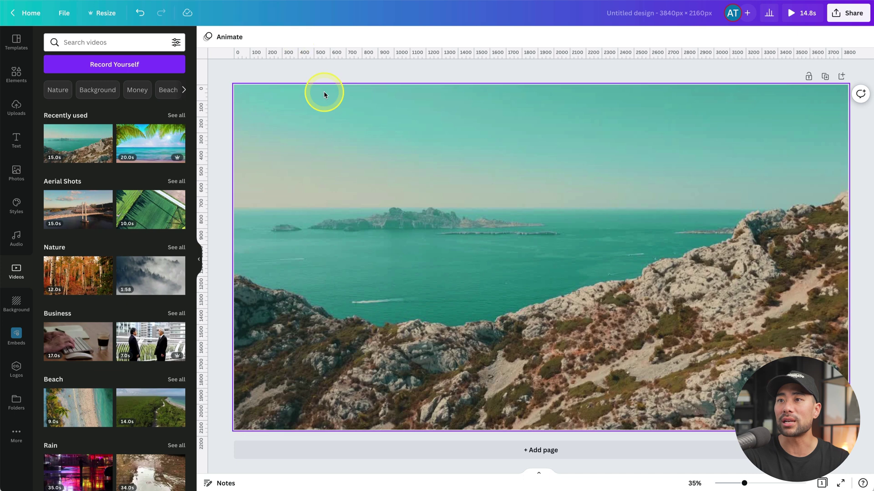
{"action": "left_click", "coordinate": [254, 75]}
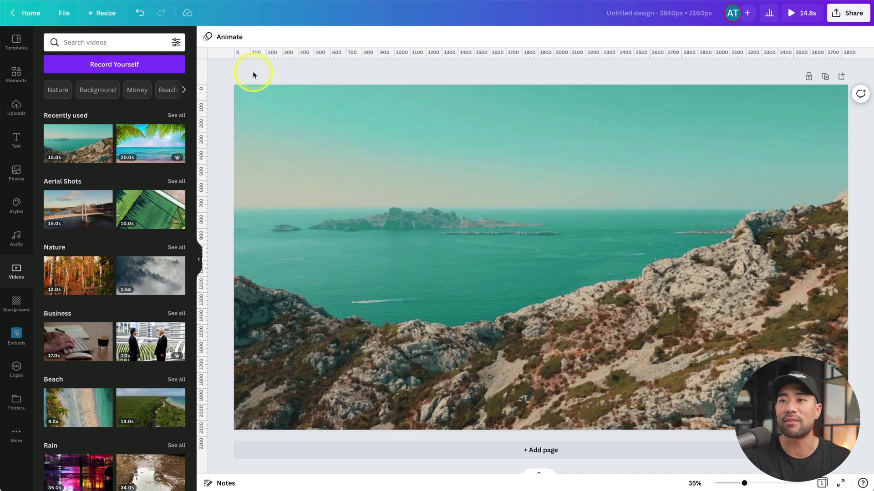
{"action": "left_click", "coordinate": [351, 72]}
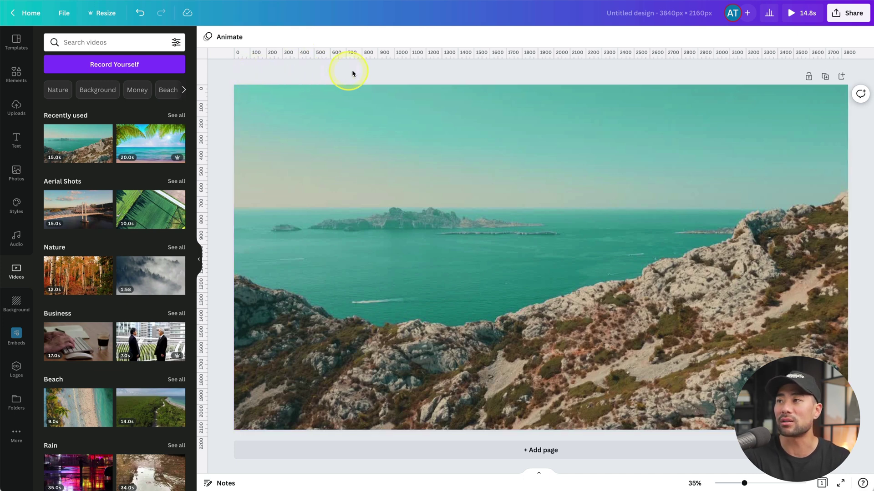
{"action": "left_click", "coordinate": [394, 77]}
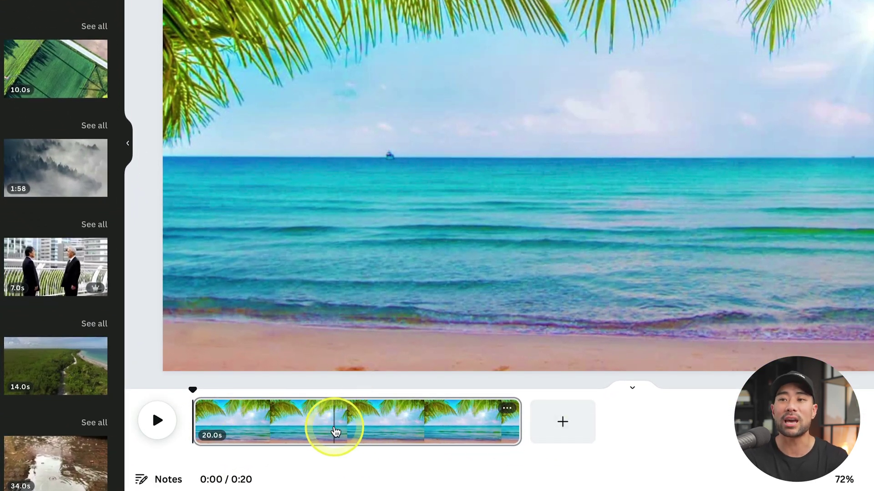
{"action": "left_click_drag", "start_coordinate": [279, 424], "coordinate": [420, 423]}
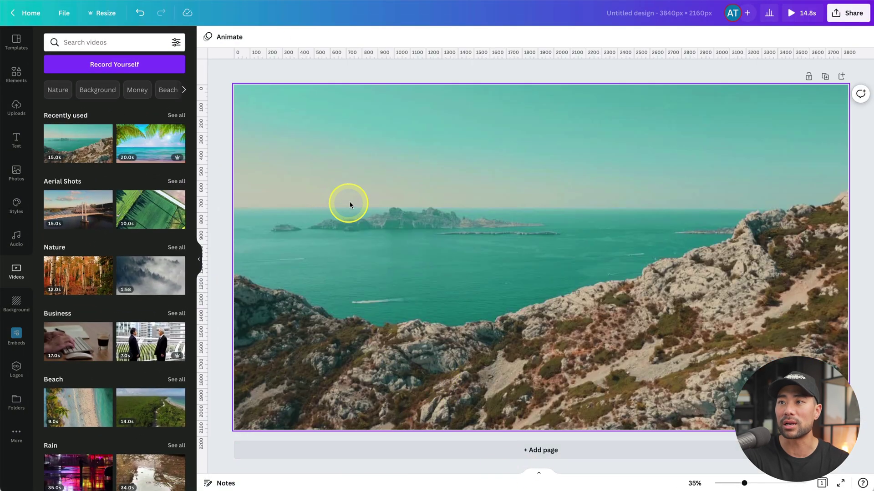
- Open the coastal clip's trimming view, close it again, and pause playback
{"action": "left_click", "coordinate": [337, 207]}
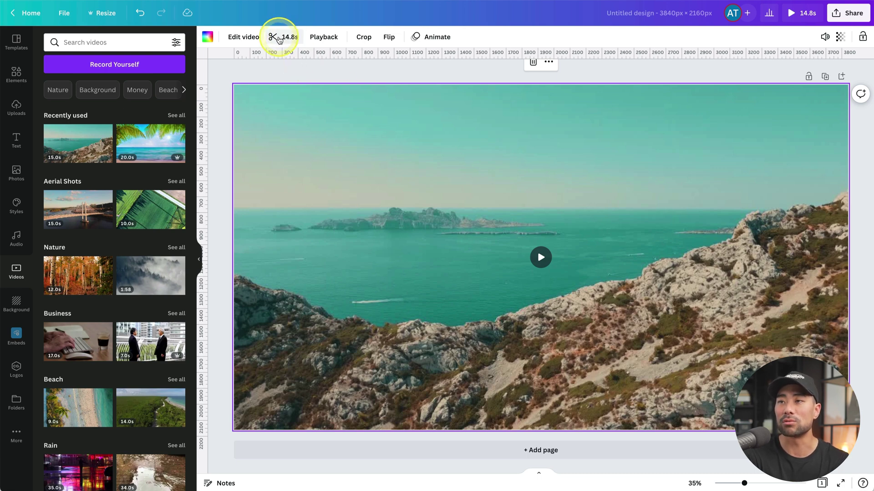
{"action": "left_click", "coordinate": [279, 38]}
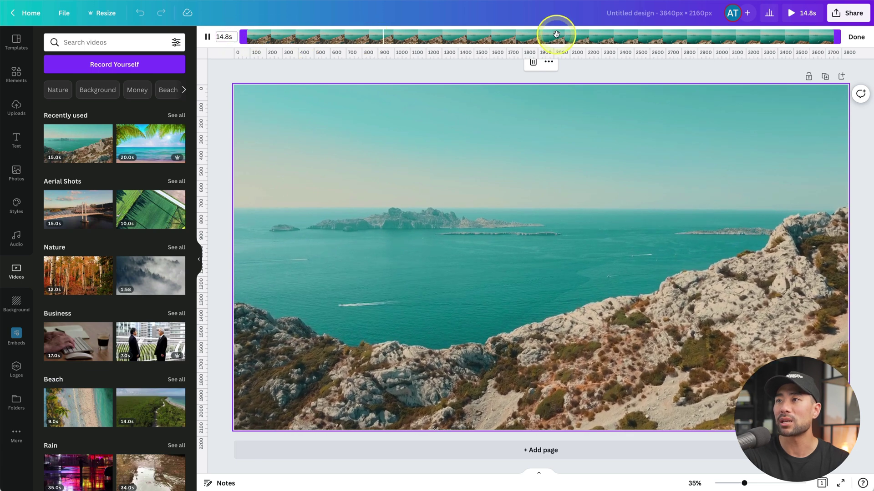
{"action": "left_click", "coordinate": [855, 37]}
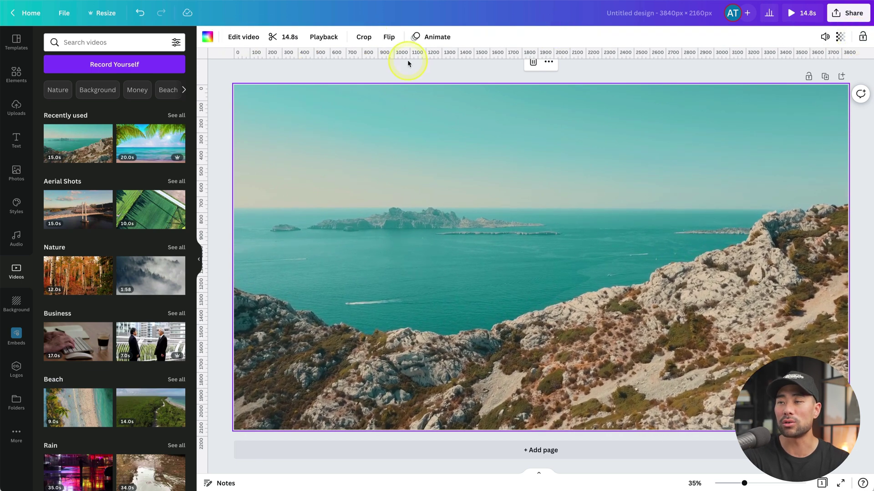
{"action": "left_click", "coordinate": [362, 193]}
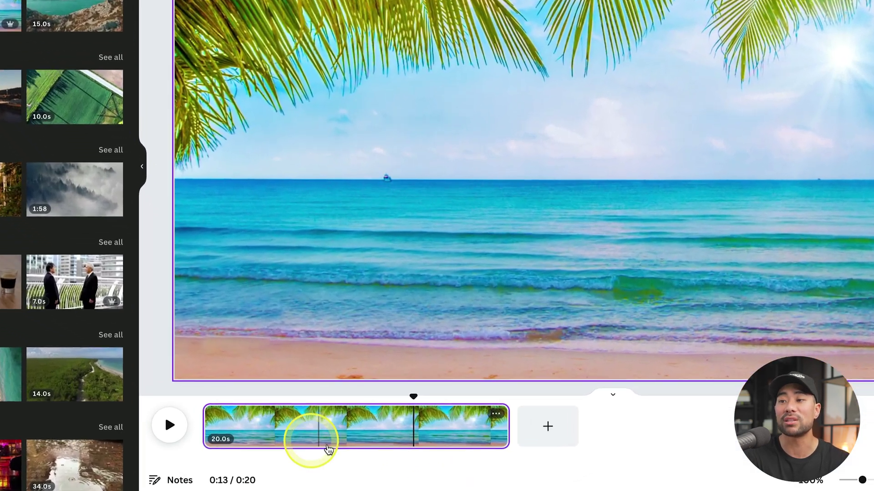
- Move the playhead to about 0:04, then reopen the page options and trimming view
{"action": "left_click", "coordinate": [275, 436]}
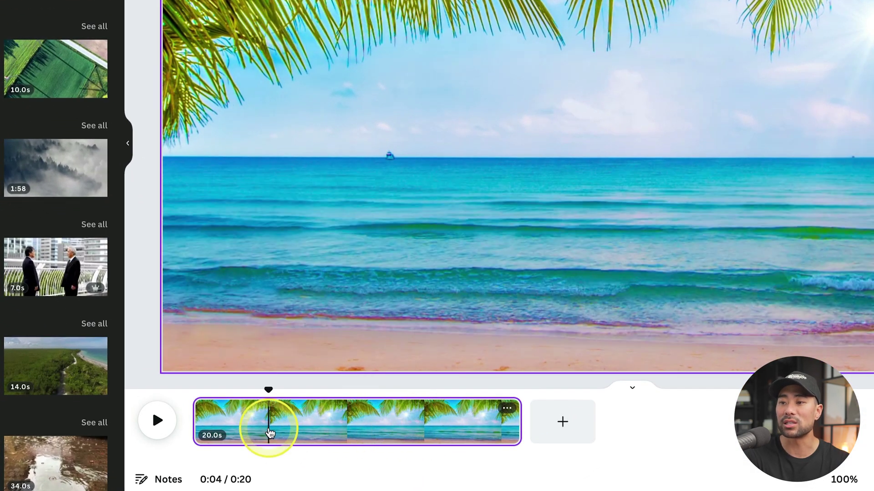
{"action": "left_click", "coordinate": [274, 421]}
{"action": "right_click", "coordinate": [308, 419]}
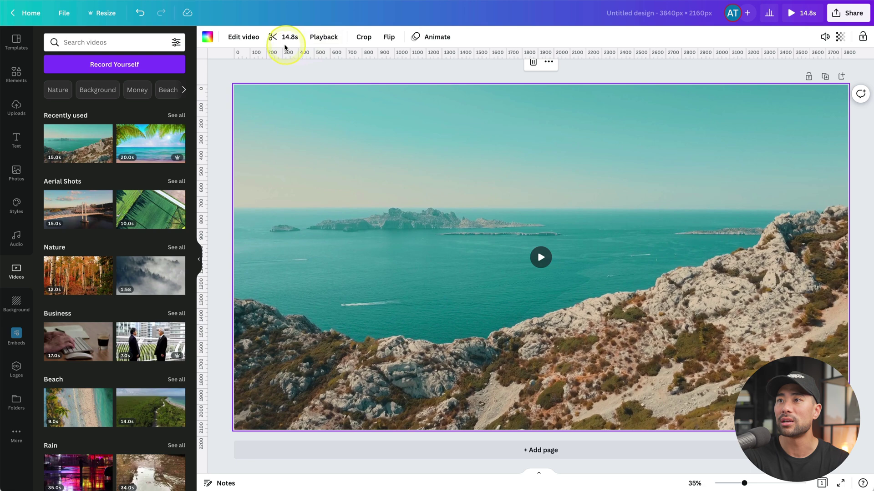
{"action": "left_click", "coordinate": [284, 39]}
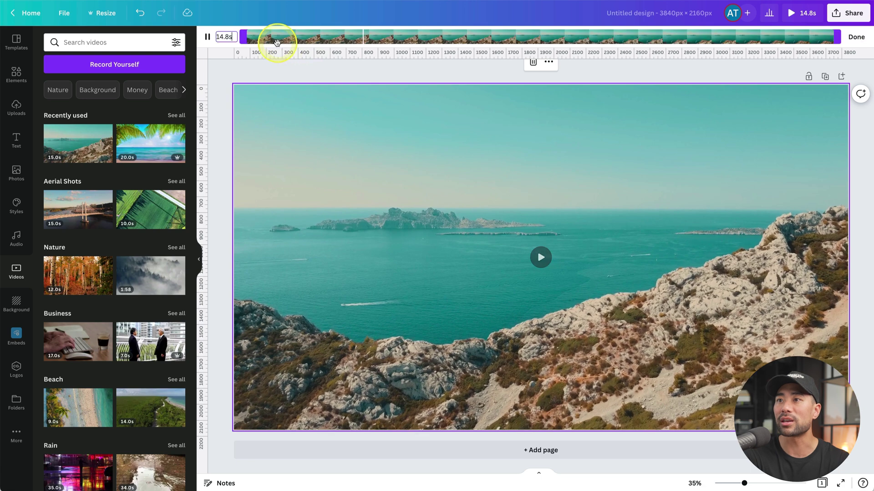
{"action": "right_click", "coordinate": [340, 43]}
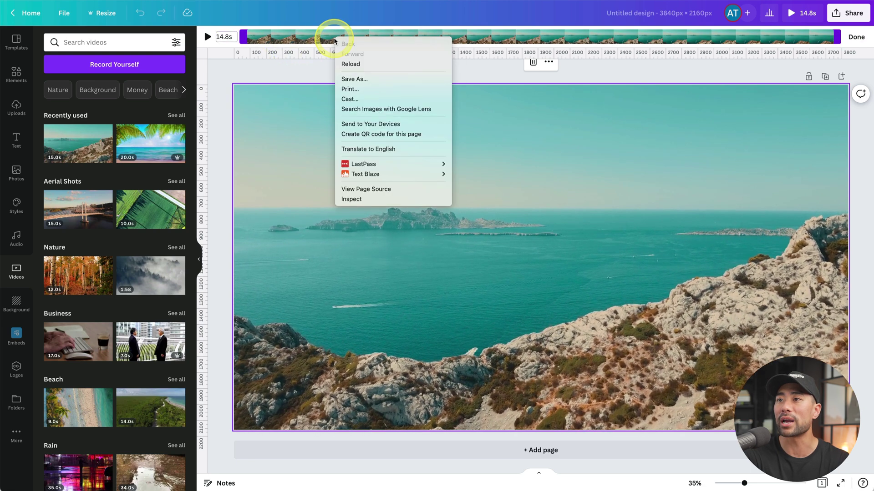
- Create a blank video design and show the stock Videos library beside it
{"action": "left_click", "coordinate": [318, 73]}
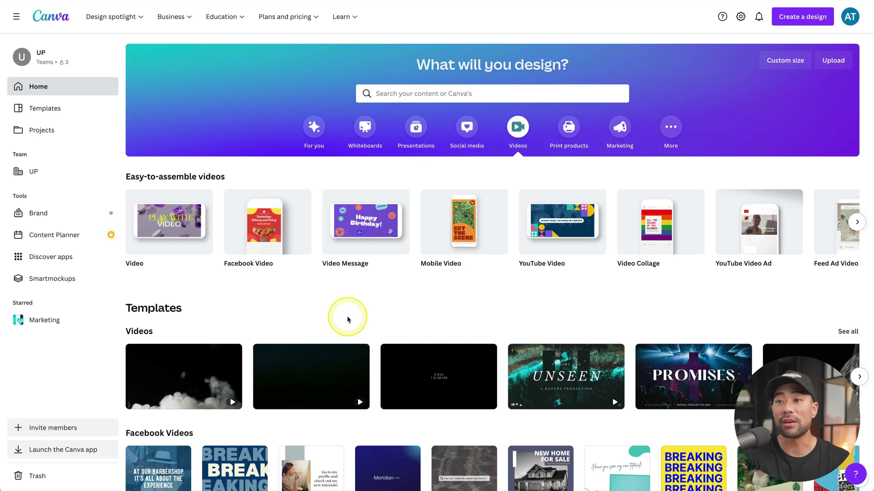
{"action": "mouse_move", "coordinate": [165, 235]}
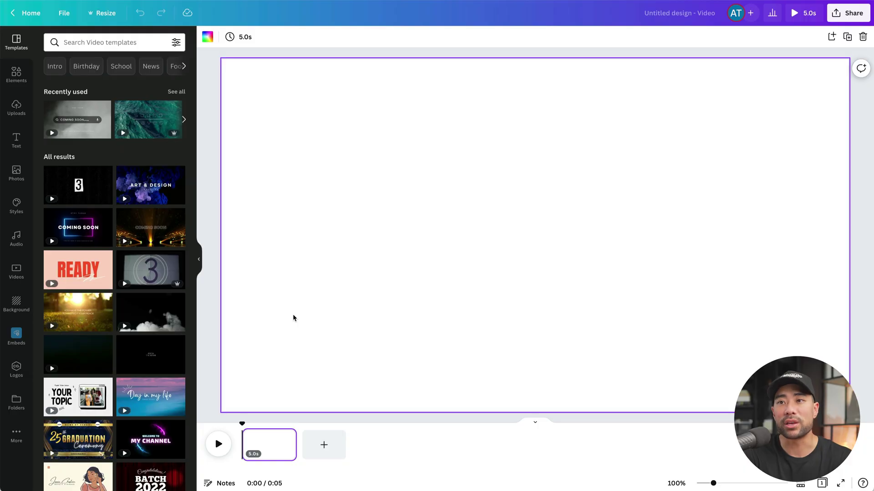
{"action": "left_click", "coordinate": [12, 109]}
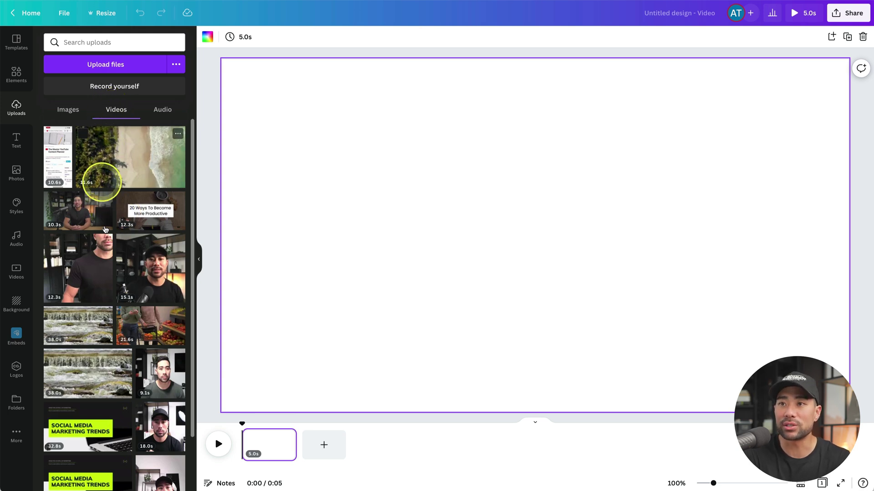
{"action": "left_click", "coordinate": [15, 275]}
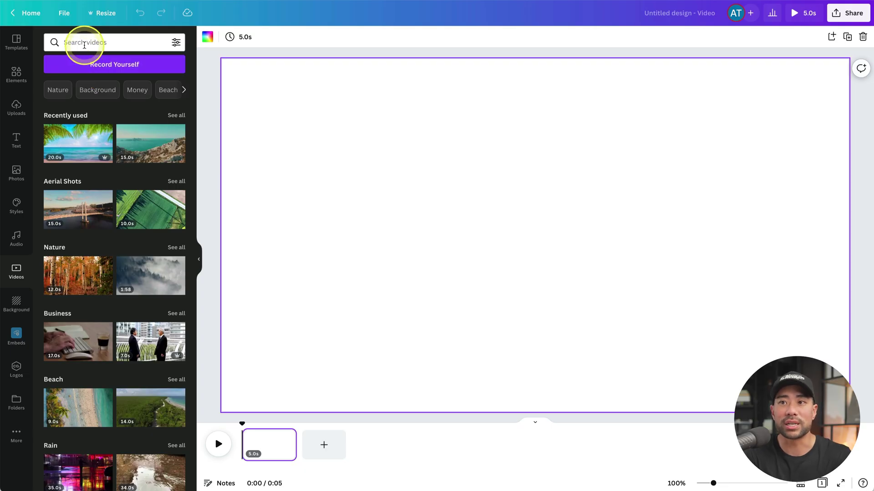
- Search videos for 'holiday' and add the 6-second lagoon clip to the page
{"action": "type", "text": "holiday"}
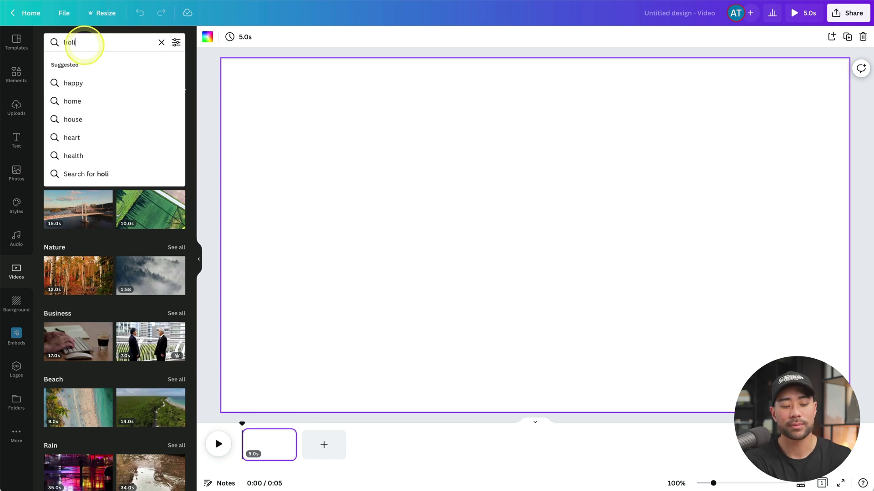
{"action": "key", "text": "Return"}
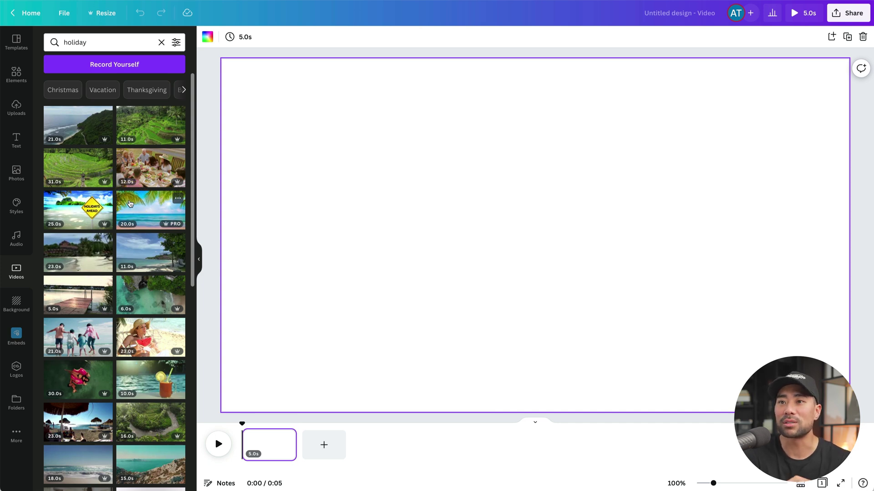
{"action": "scroll", "coordinate": [135, 273], "scroll_direction": "down", "scroll_amount": 3}
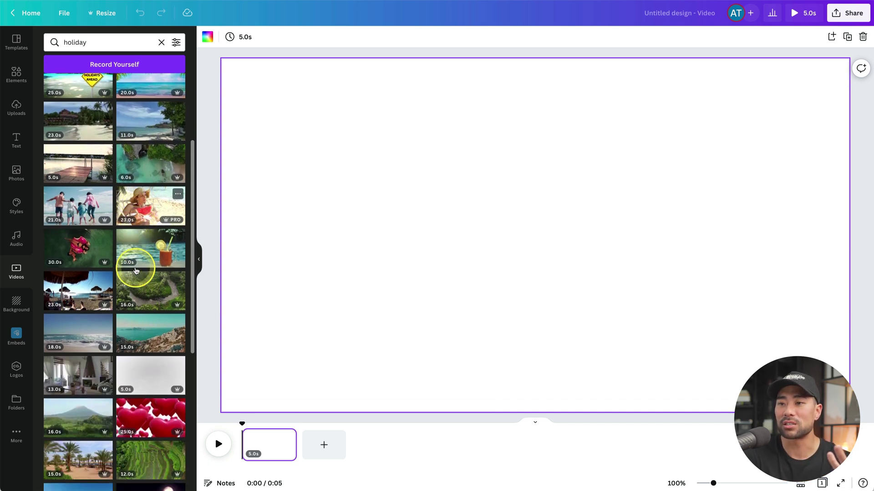
{"action": "scroll", "coordinate": [125, 292], "scroll_direction": "up", "scroll_amount": 1}
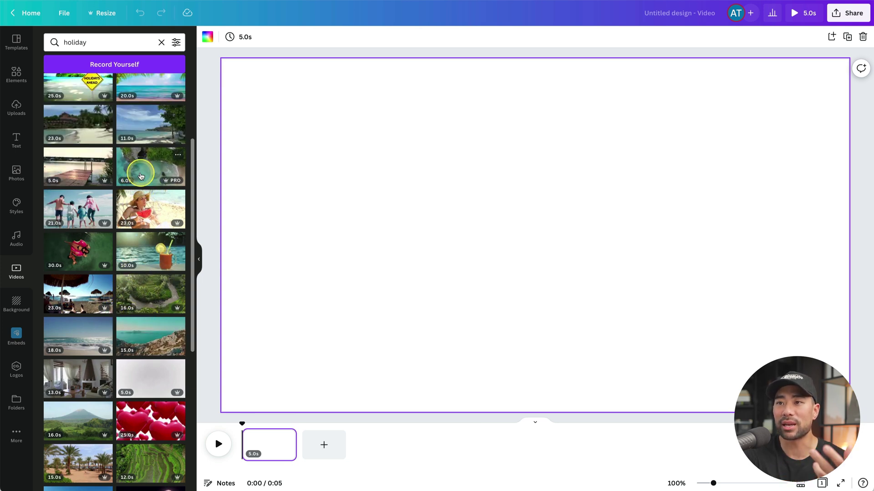
{"action": "left_click", "coordinate": [141, 176]}
{"action": "scroll", "coordinate": [141, 176], "scroll_direction": "up", "scroll_amount": 2}
- Reposition the lagoon video and enlarge it to fill the whole page
{"action": "mouse_move", "coordinate": [349, 245]}
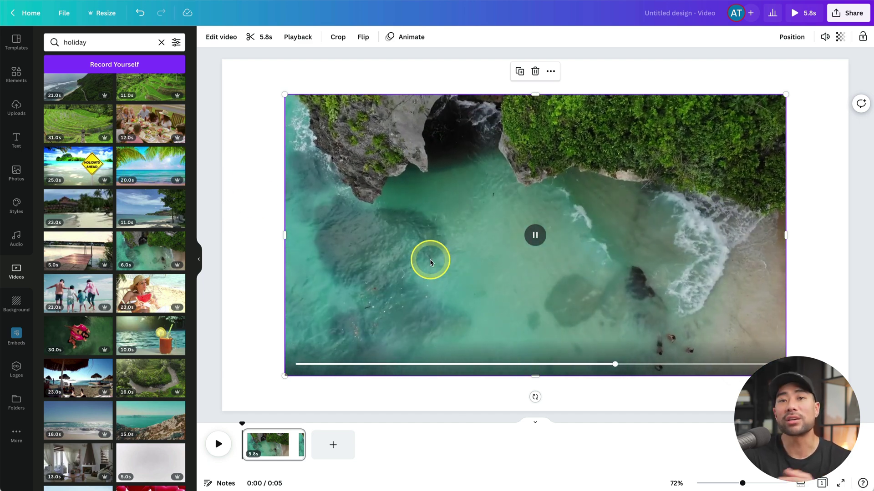
{"action": "left_click_drag", "start_coordinate": [430, 260], "coordinate": [390, 225]}
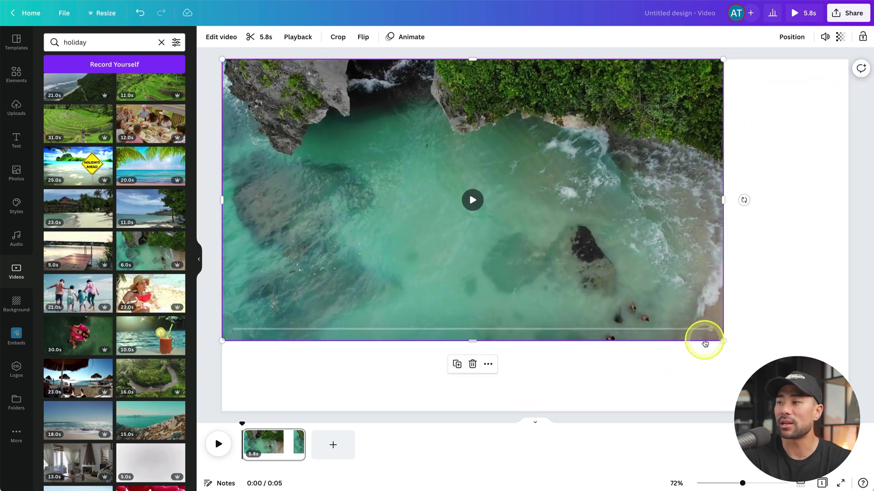
{"action": "left_click_drag", "start_coordinate": [722, 341], "coordinate": [849, 411]}
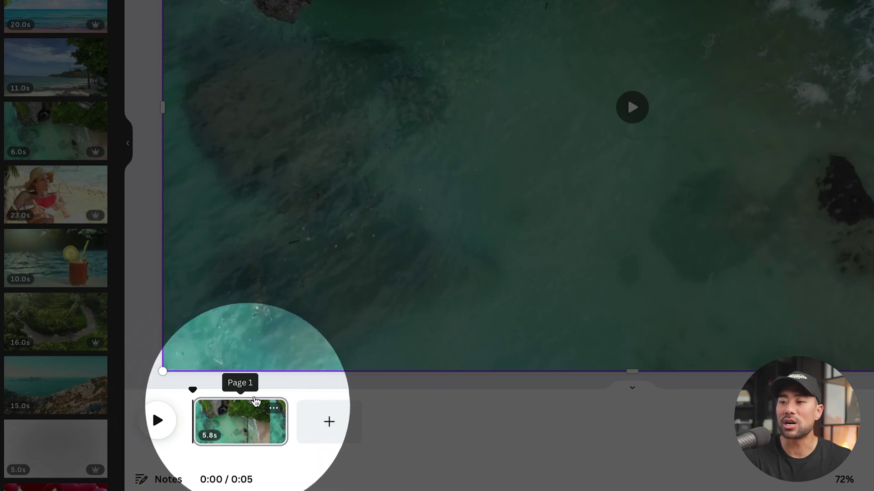
- Trim about 0.7 s off the lagoon clip's start and pull in its end to 4.0s
{"action": "left_click", "coordinate": [237, 415]}
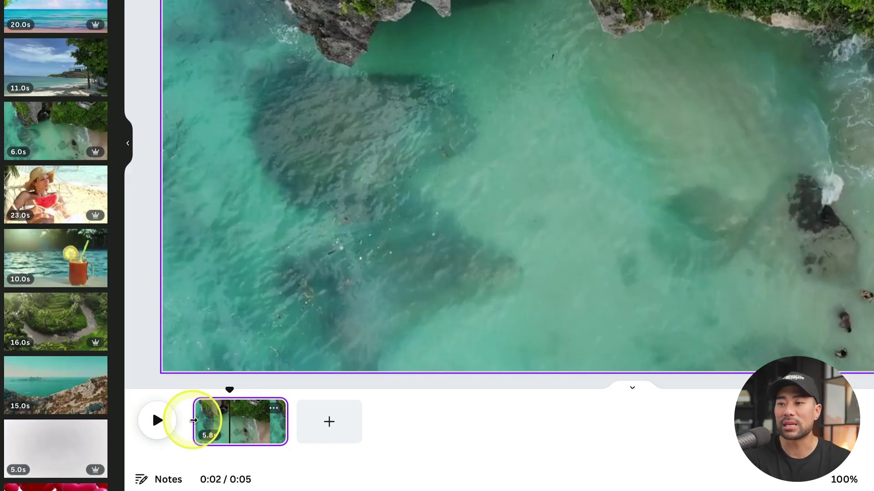
{"action": "left_click_drag", "start_coordinate": [193, 421], "coordinate": [198, 420]}
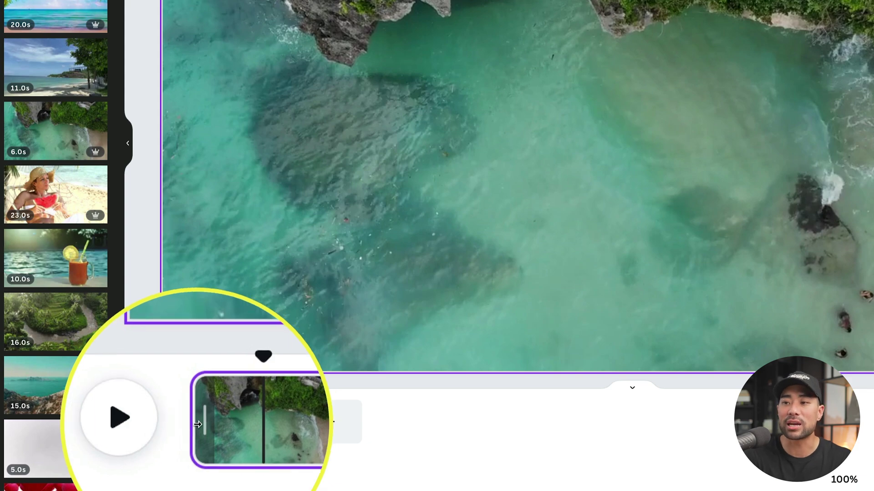
{"action": "left_click_drag", "start_coordinate": [198, 422], "coordinate": [214, 416]}
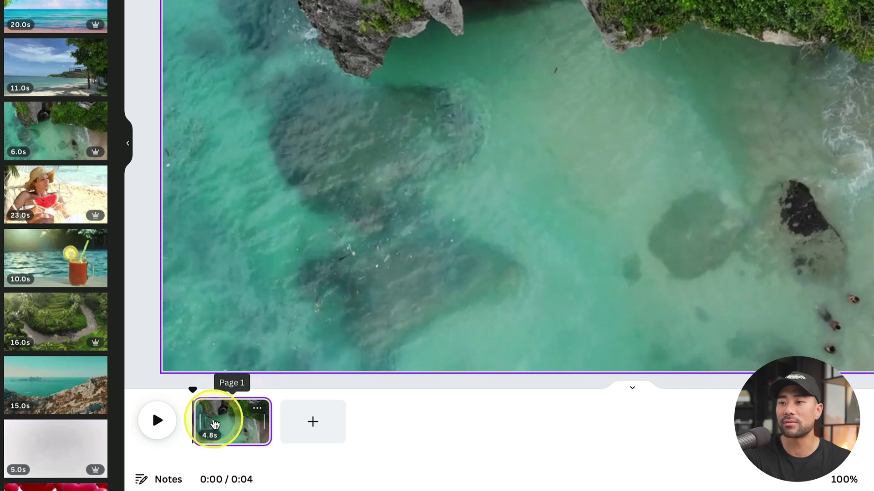
{"action": "left_click_drag", "start_coordinate": [269, 416], "coordinate": [222, 441]}
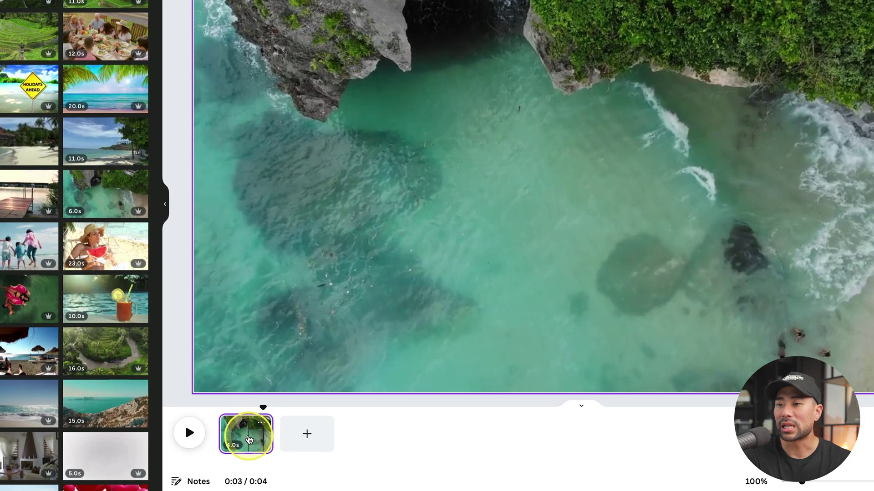
- Try splitting the clip at 1 second, undo it, then trim the clip to about 3 seconds
{"action": "left_click", "coordinate": [263, 448]}
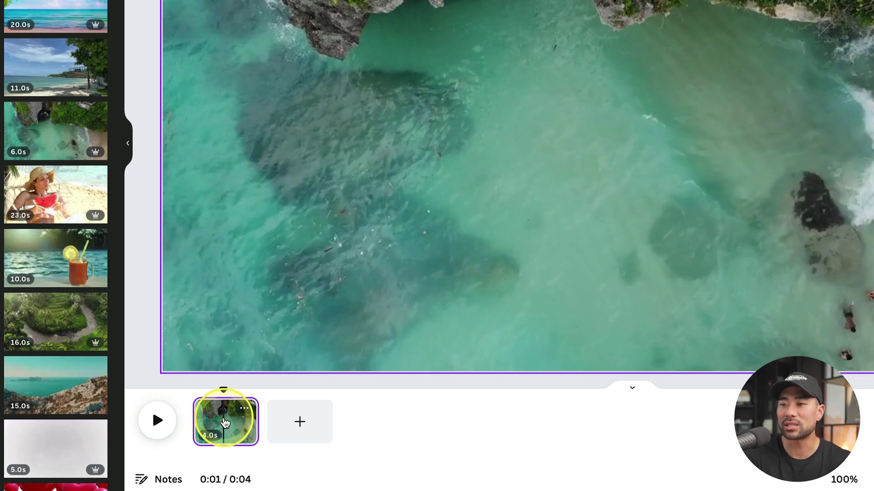
{"action": "right_click", "coordinate": [225, 423]}
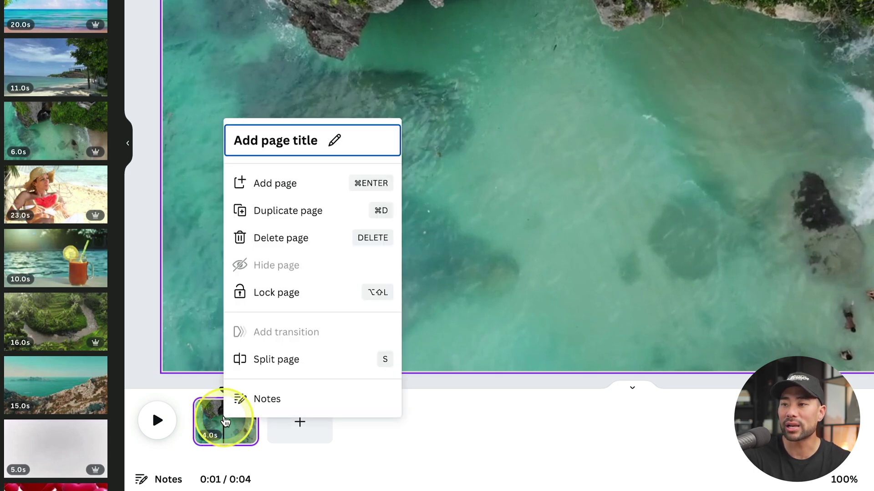
{"action": "left_click", "coordinate": [278, 362]}
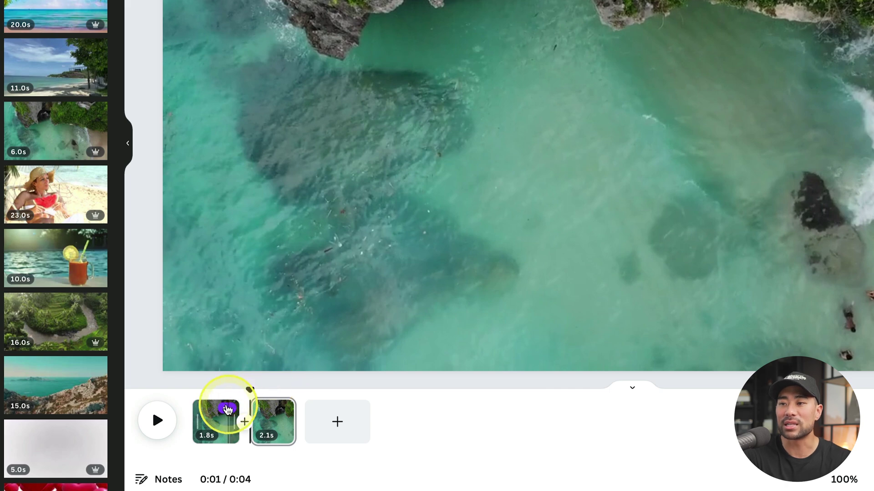
{"action": "right_click", "coordinate": [223, 425]}
{"action": "left_click", "coordinate": [223, 428]}
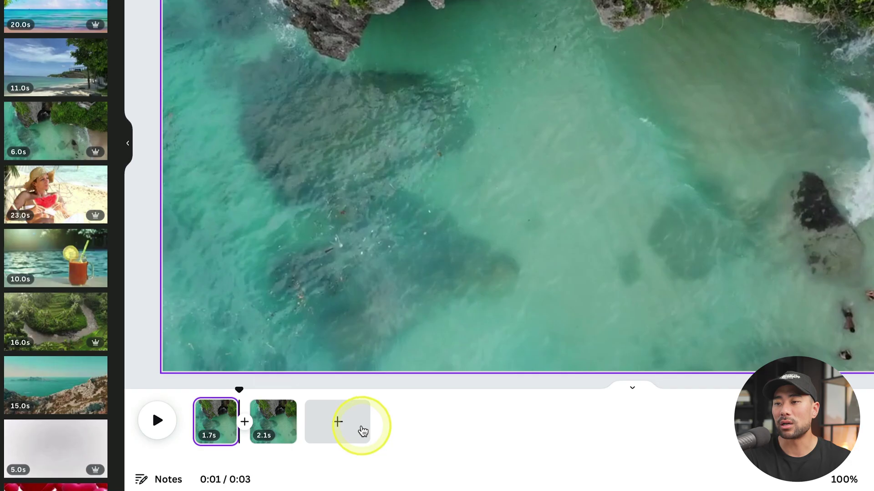
{"action": "key", "text": "ctrl+z"}
{"action": "key", "text": "ctrl+z"}
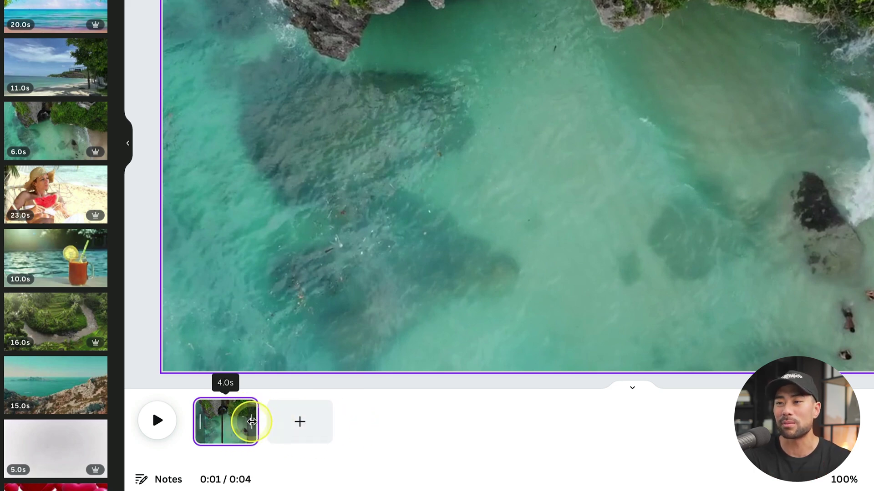
{"action": "left_click_drag", "start_coordinate": [245, 421], "coordinate": [235, 422]}
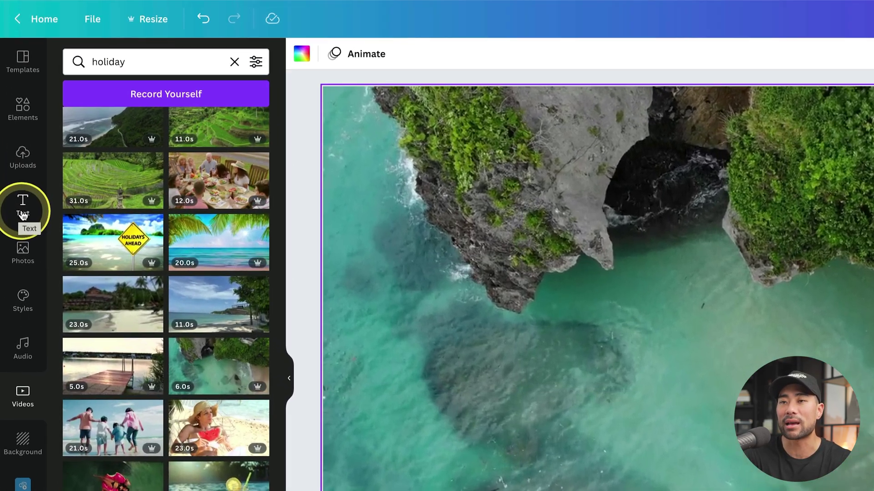
- Add the 'cold, smooth & tasty' text combo and delete its ANGELO BREWING subtitle
{"action": "left_click", "coordinate": [23, 214]}
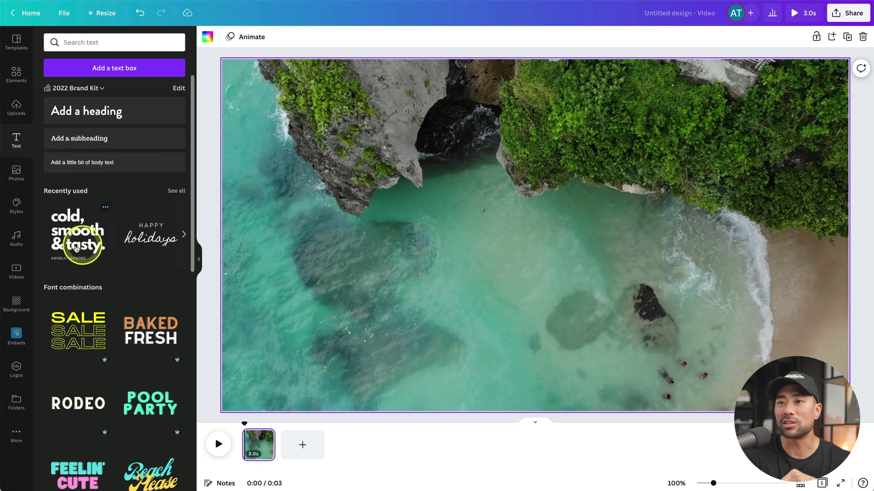
{"action": "left_click", "coordinate": [73, 240]}
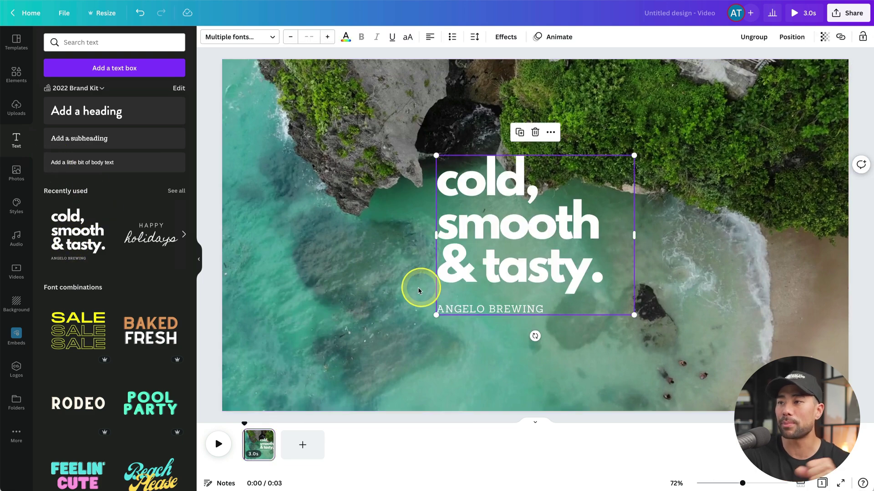
{"action": "left_click", "coordinate": [490, 310]}
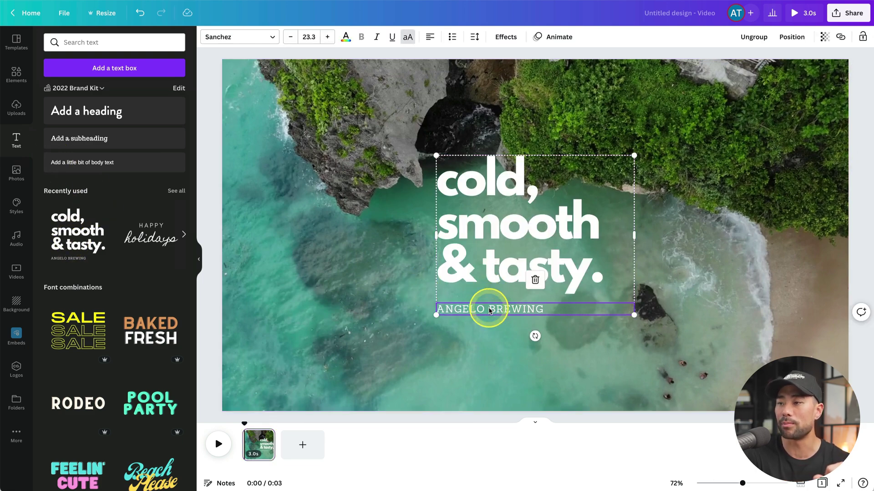
{"action": "key", "text": "Delete"}
- Retype the headline as RELAX, narrow its box to fit, and centre-align it
{"action": "double_click", "coordinate": [502, 277]}
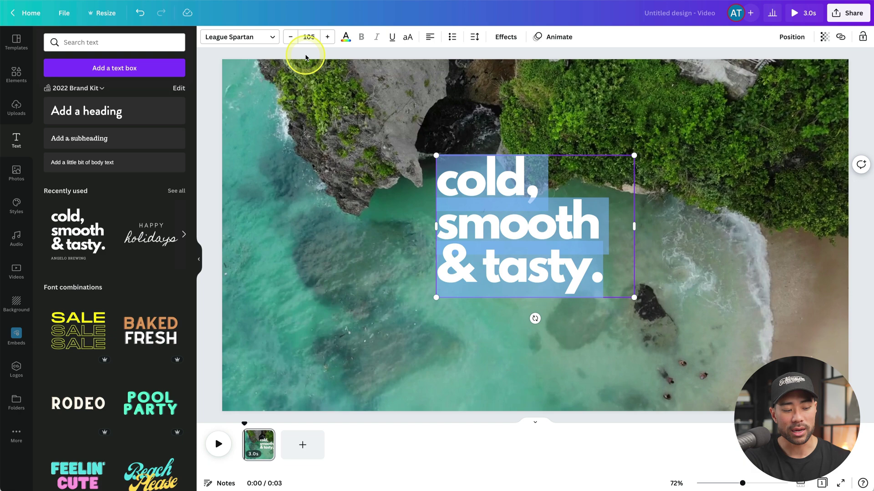
{"action": "type", "text": "RELAX"}
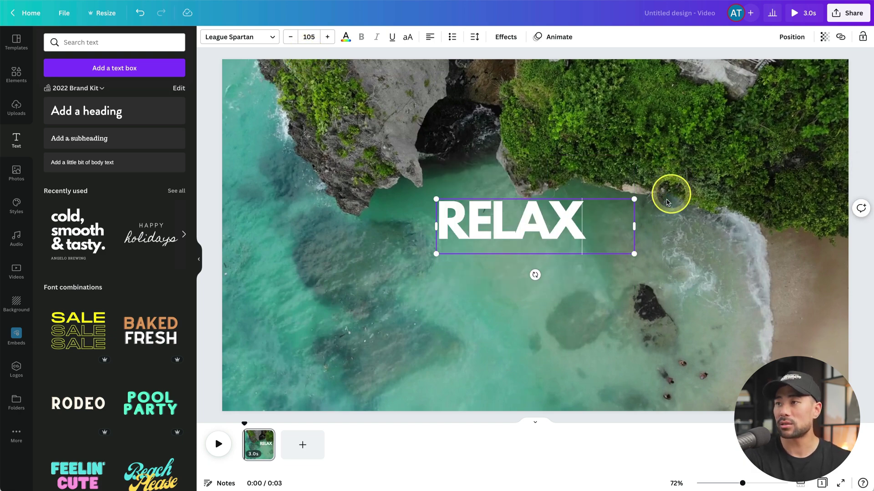
{"action": "left_click", "coordinate": [548, 221]}
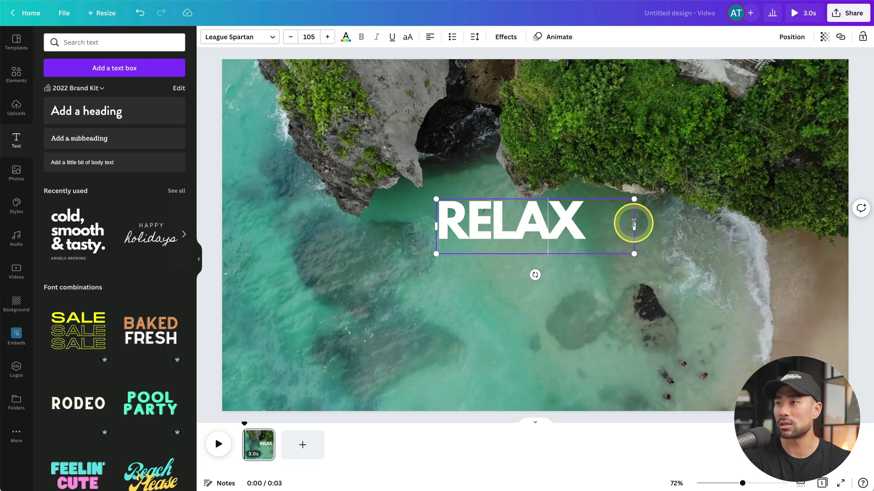
{"action": "left_click_drag", "start_coordinate": [633, 224], "coordinate": [587, 226]}
{"action": "left_click", "coordinate": [548, 304]}
{"action": "left_click", "coordinate": [473, 229]}
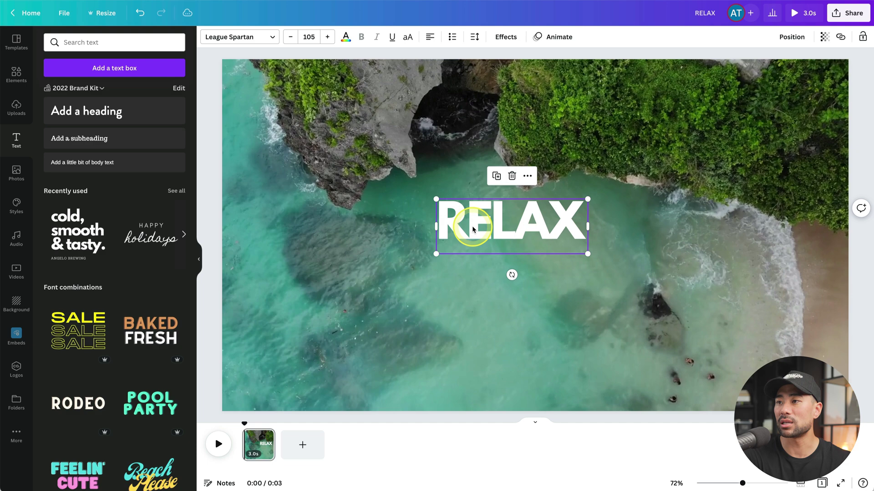
{"action": "left_click", "coordinate": [433, 37]}
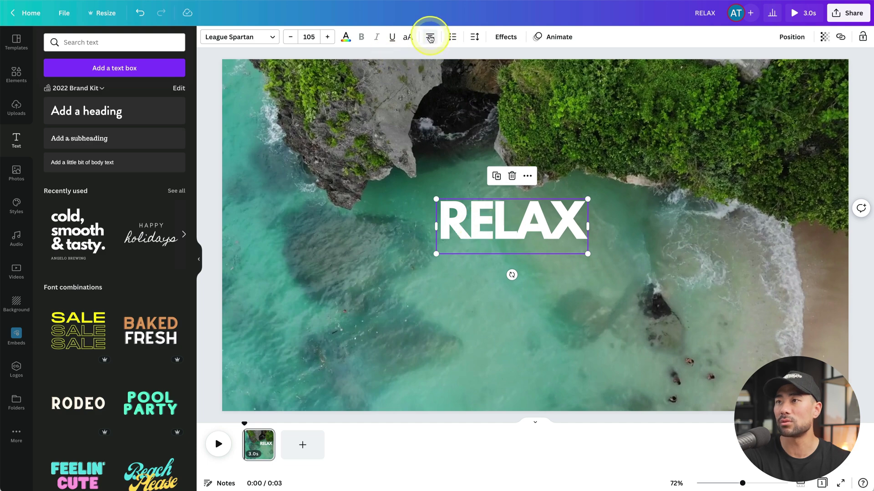
{"action": "left_click", "coordinate": [669, 285]}
{"action": "left_click", "coordinate": [536, 230]}
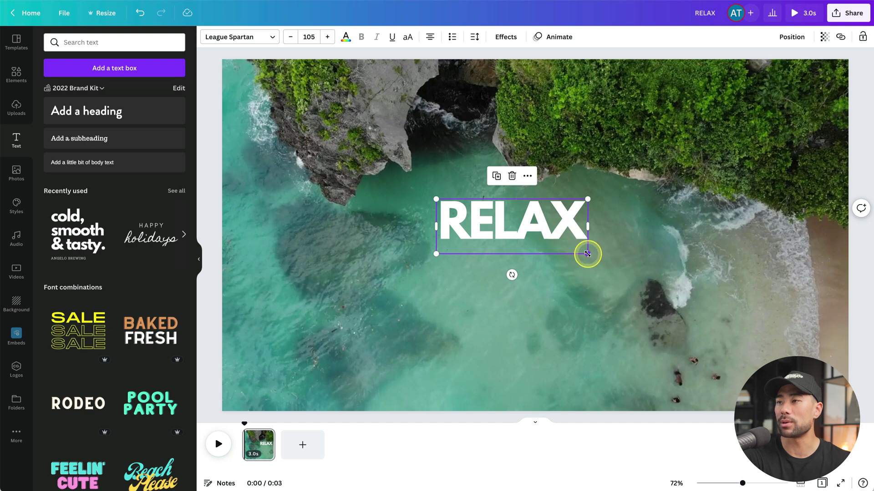
- Try bumping the RELAX font size up four steps, then undo back to 105
{"action": "double_click", "coordinate": [538, 229]}
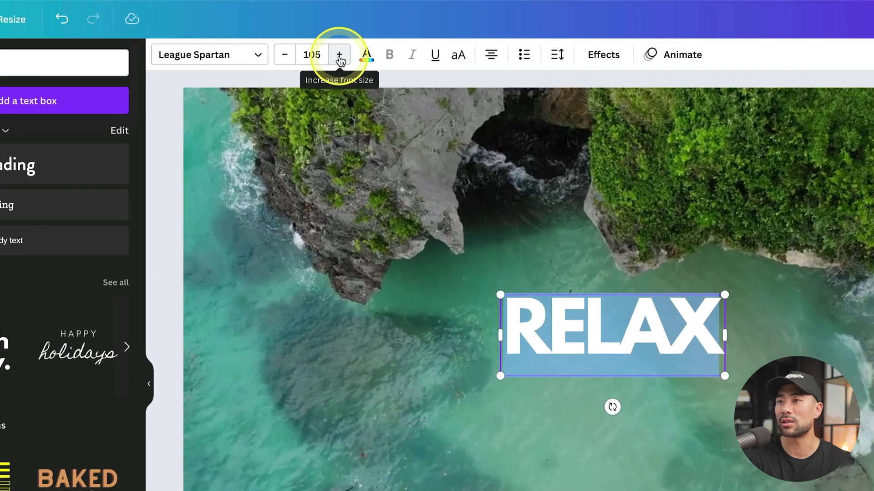
{"action": "left_click", "coordinate": [340, 55]}
{"action": "left_click", "coordinate": [339, 56]}
{"action": "left_click", "coordinate": [339, 55]}
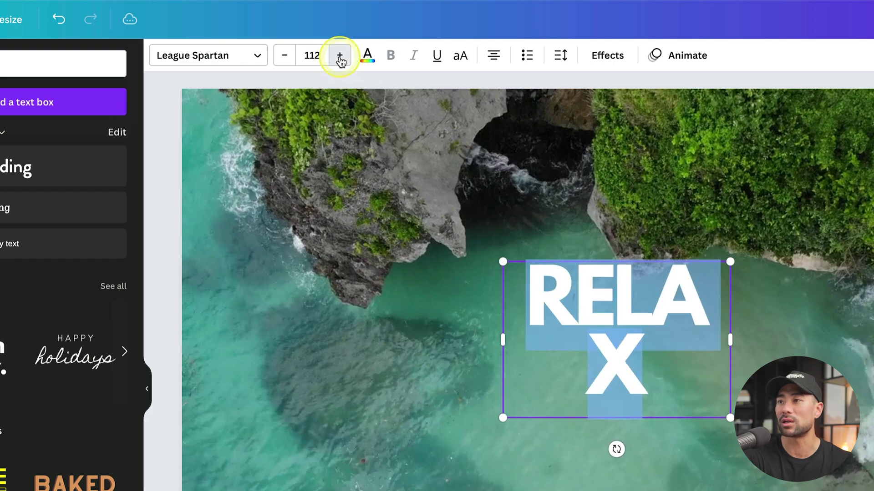
{"action": "left_click", "coordinate": [339, 56]}
{"action": "left_click", "coordinate": [662, 368]}
{"action": "left_click", "coordinate": [662, 368]}
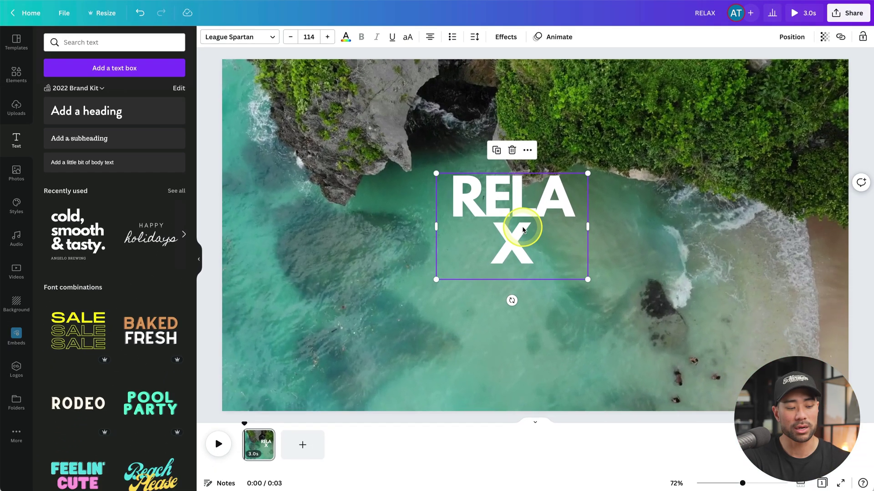
{"action": "key", "text": "ctrl+z"}
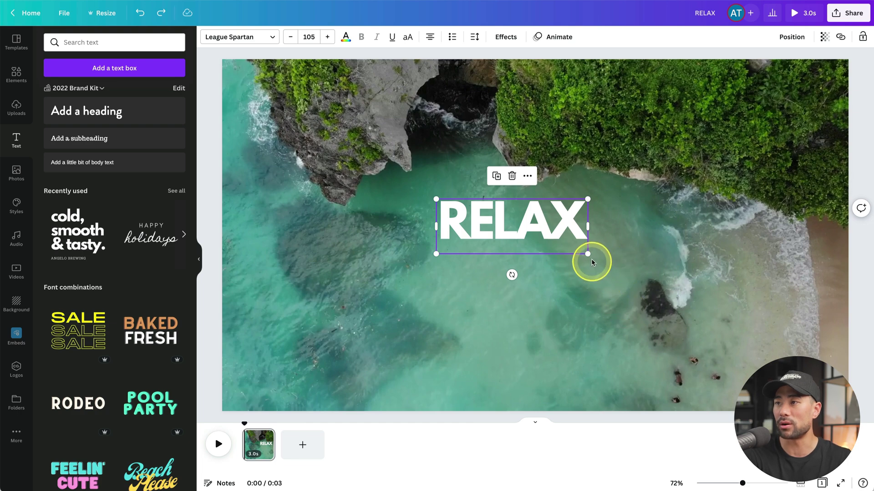
- Resize RELAX to font size 172, centre it in the frame, and preview
{"action": "left_click_drag", "start_coordinate": [586, 256], "coordinate": [721, 305]}
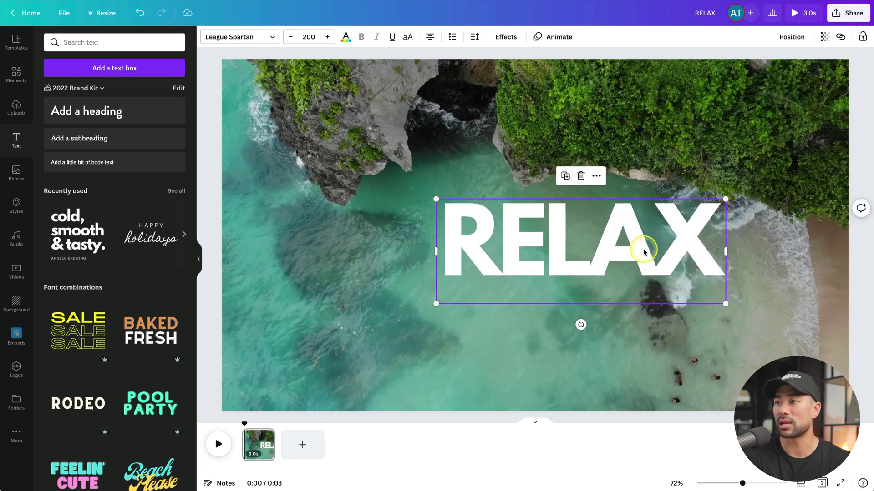
{"action": "left_click_drag", "start_coordinate": [644, 247], "coordinate": [598, 232]}
{"action": "left_click_drag", "start_coordinate": [680, 287], "coordinate": [643, 259]}
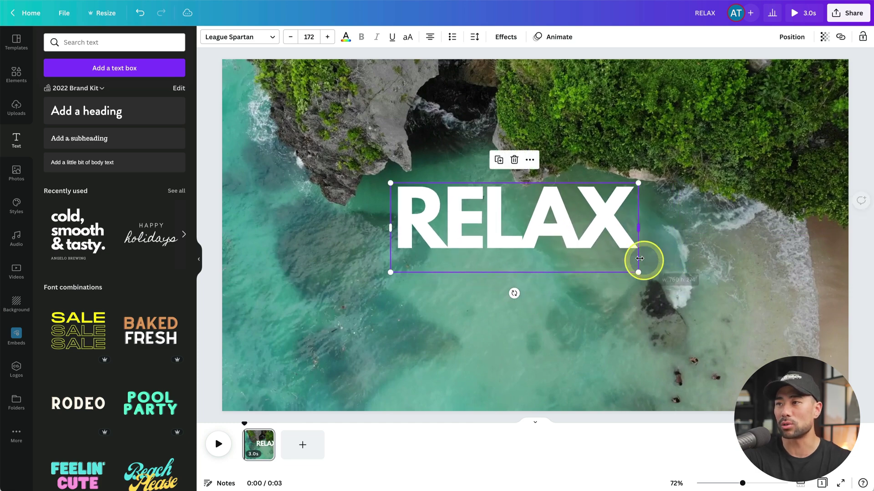
{"action": "left_click_drag", "start_coordinate": [550, 214], "coordinate": [567, 232]}
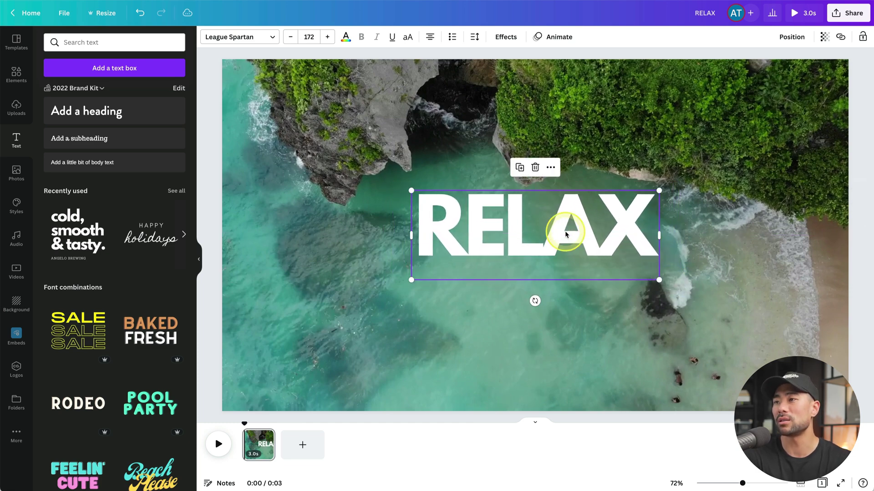
{"action": "left_click", "coordinate": [220, 454]}
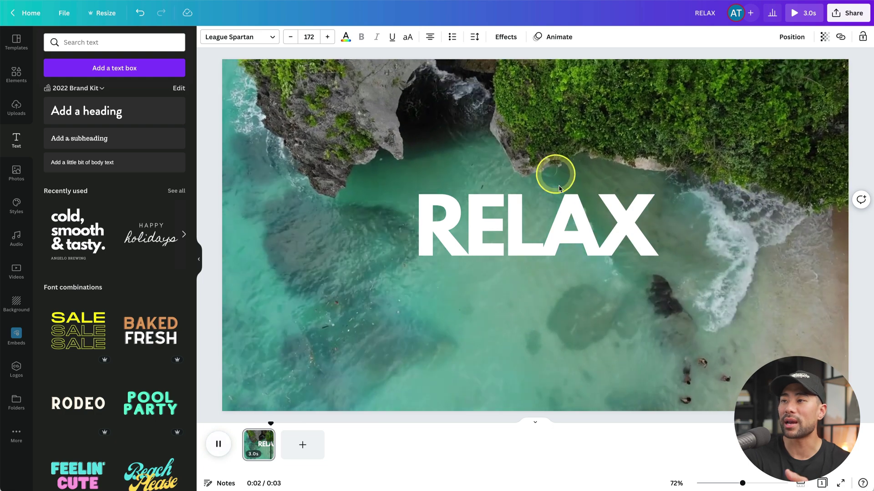
{"action": "left_click", "coordinate": [544, 228]}
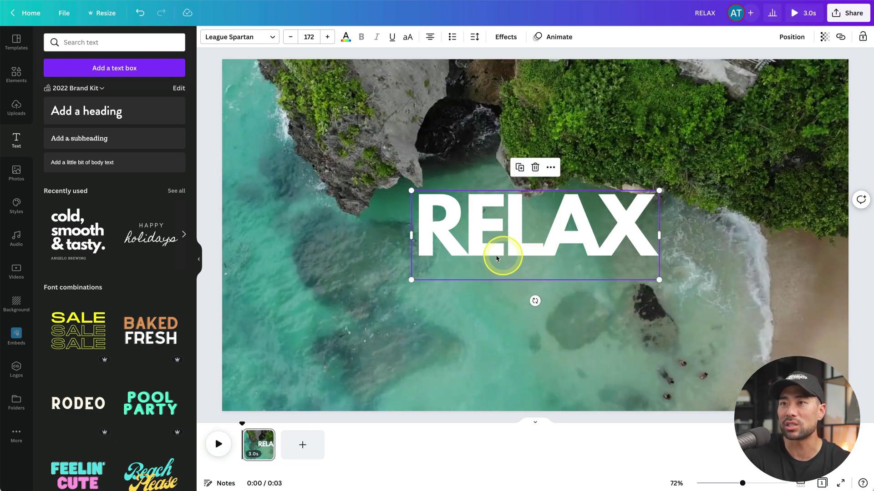
- Apply the Fade text animation to RELAX, trying each mode before choosing Element
{"action": "right_click", "coordinate": [470, 234]}
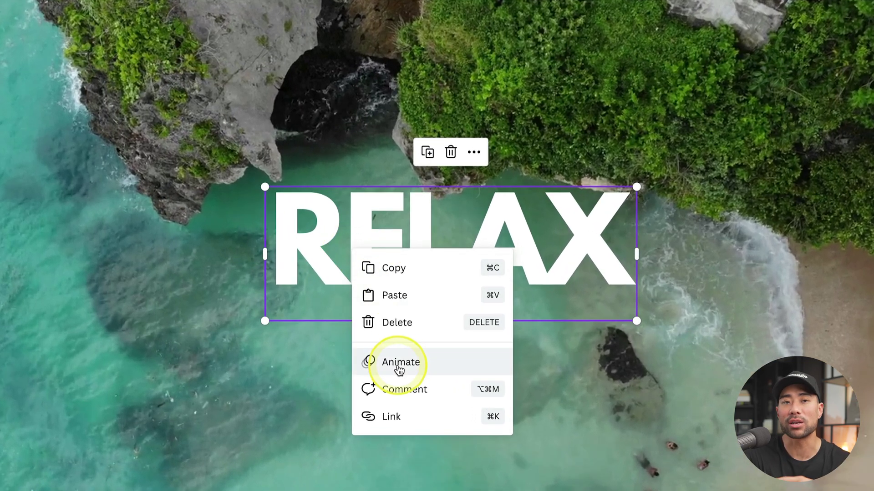
{"action": "left_click", "coordinate": [399, 371]}
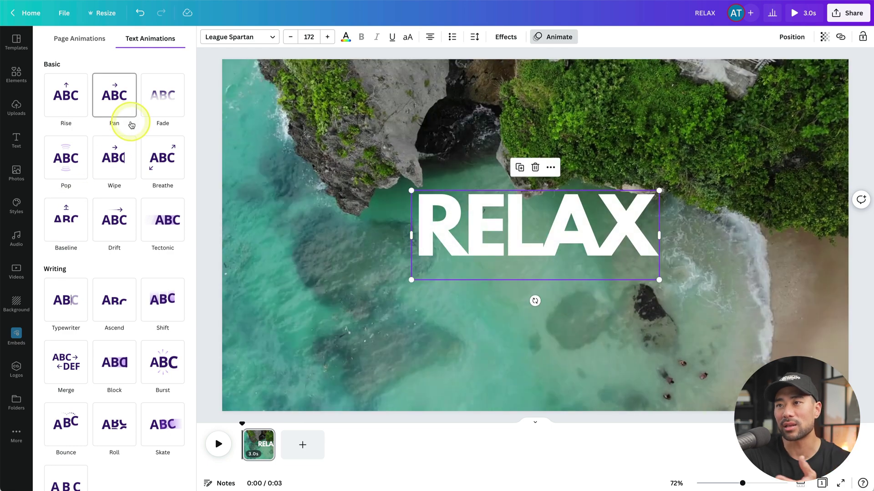
{"action": "left_click", "coordinate": [155, 110]}
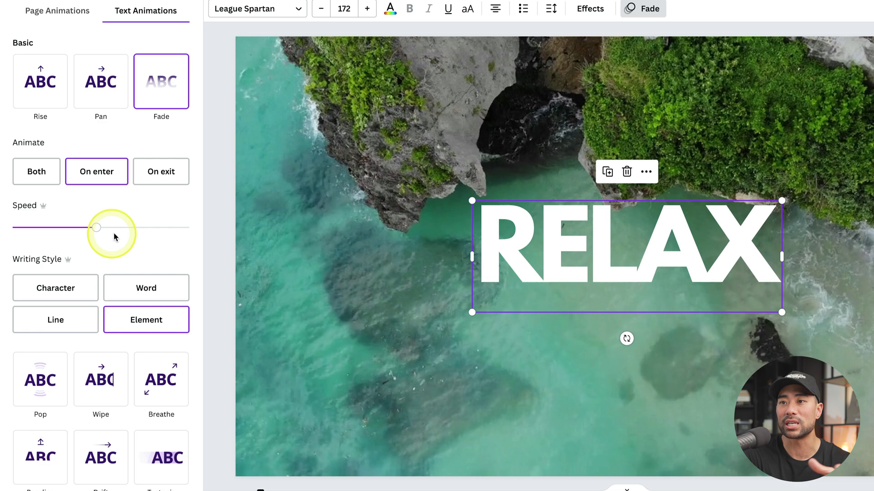
{"action": "left_click", "coordinate": [47, 295]}
{"action": "left_click", "coordinate": [150, 287]}
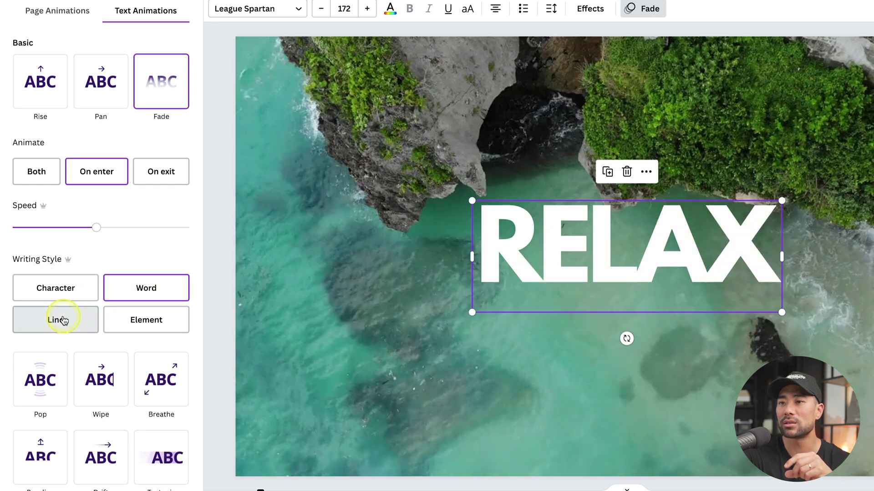
{"action": "left_click", "coordinate": [63, 321]}
{"action": "left_click", "coordinate": [168, 318]}
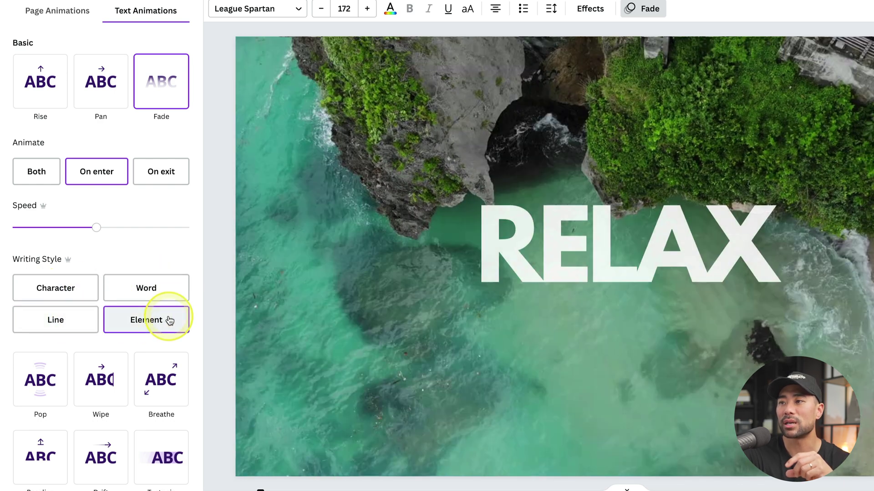
{"action": "left_click", "coordinate": [139, 319]}
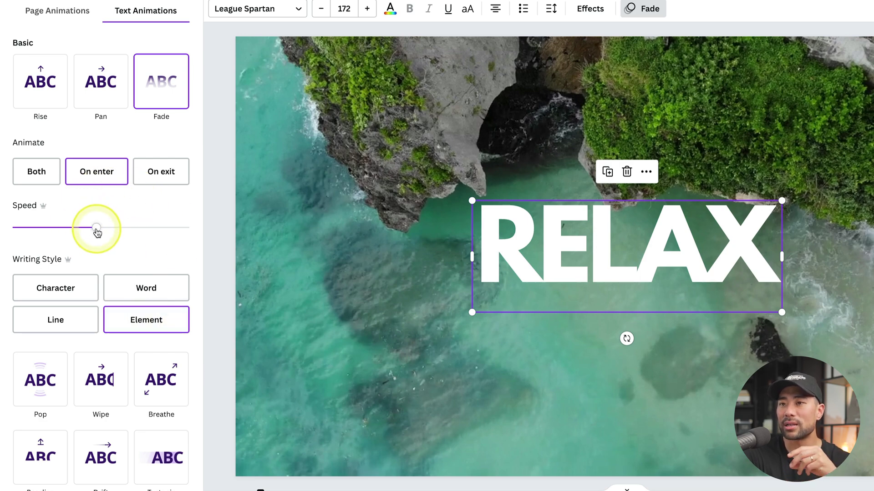
- Slow the fade animation's speed and preview the 3-second RELAX clip
{"action": "left_click_drag", "start_coordinate": [97, 232], "coordinate": [69, 232]}
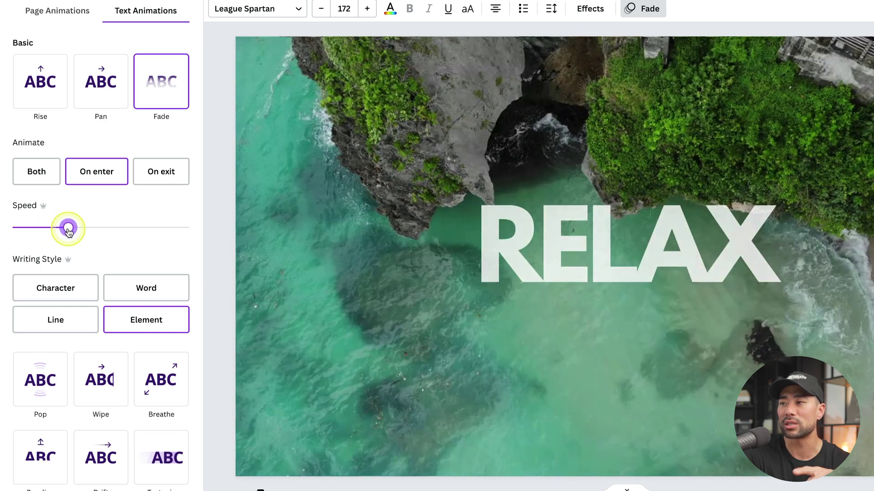
{"action": "left_click_drag", "start_coordinate": [68, 229], "coordinate": [57, 228]}
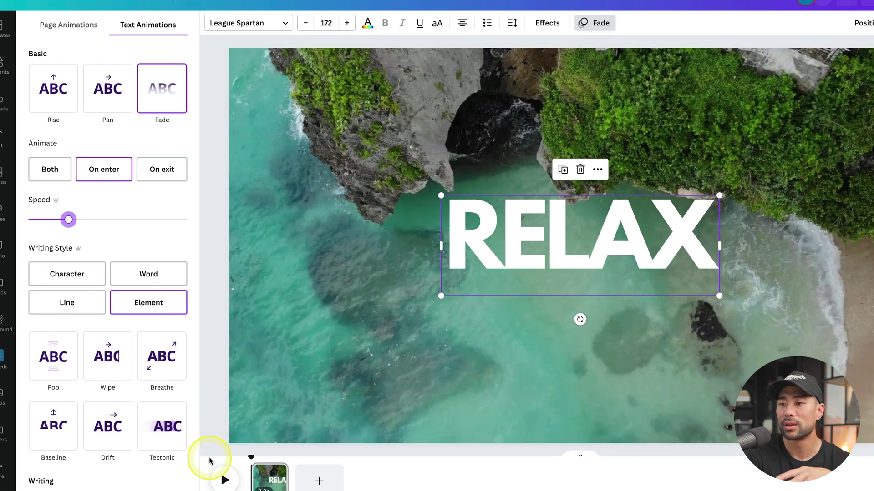
{"action": "left_click", "coordinate": [237, 490]}
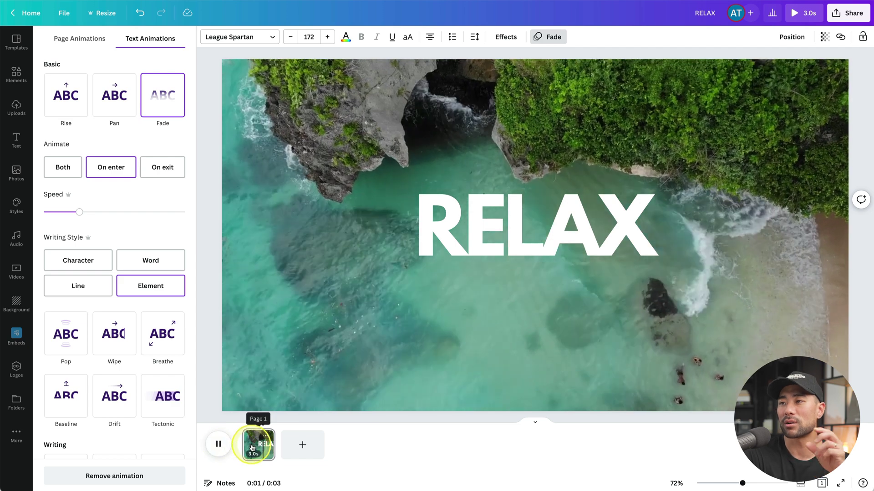
{"action": "left_click", "coordinate": [218, 446]}
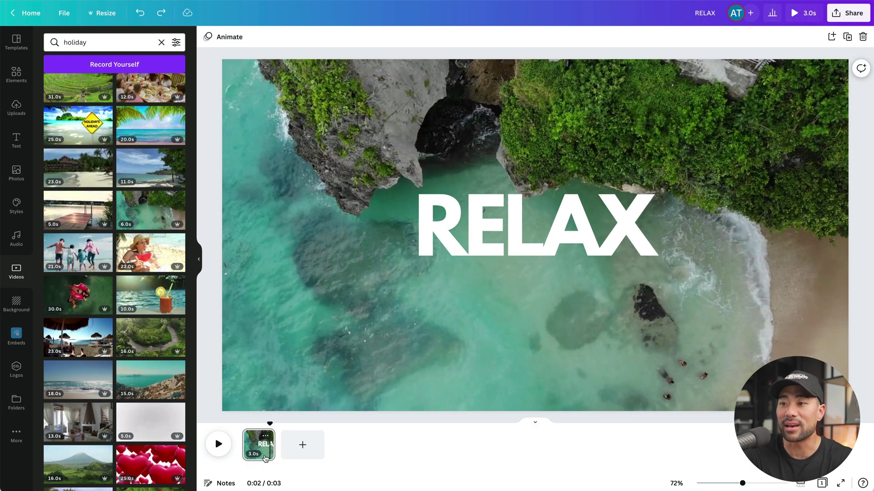
- Add a second page and set the 10-second poolside iced-drink video as its full-page background
{"action": "left_click", "coordinate": [291, 456]}
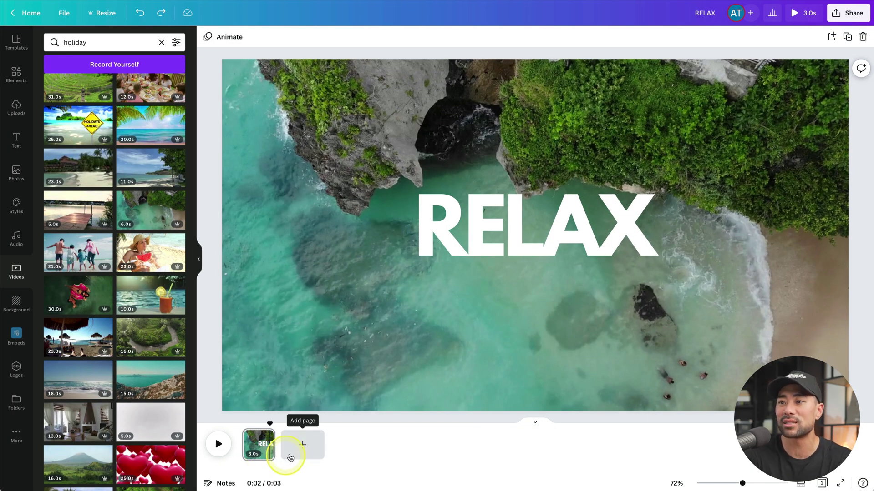
{"action": "left_click", "coordinate": [300, 447]}
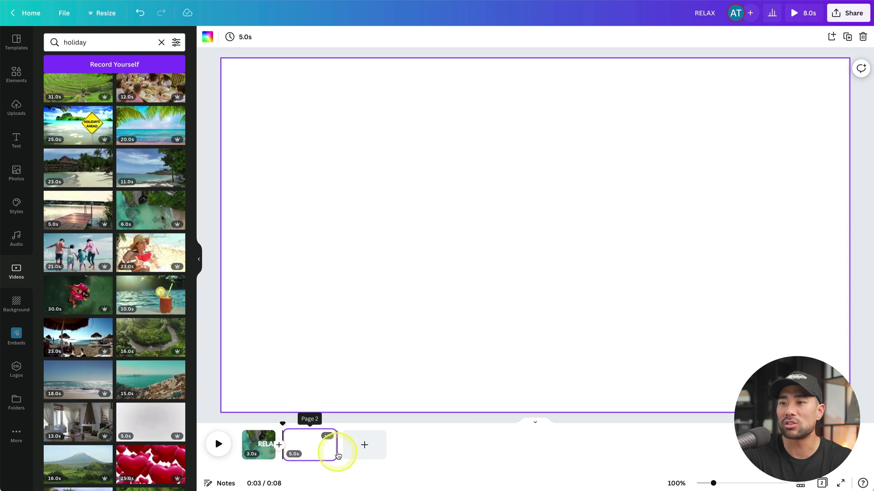
{"action": "left_click", "coordinate": [149, 304]}
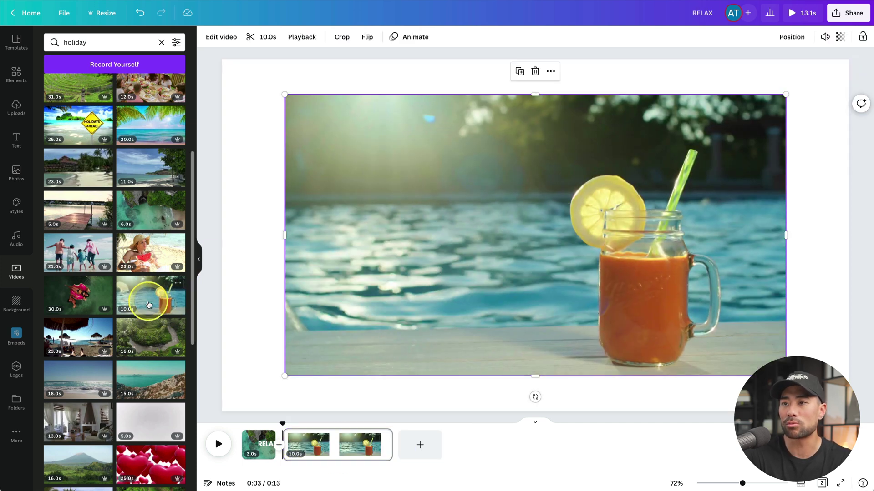
{"action": "left_click_drag", "start_coordinate": [396, 296], "coordinate": [347, 258]}
{"action": "left_click_drag", "start_coordinate": [721, 342], "coordinate": [848, 411]}
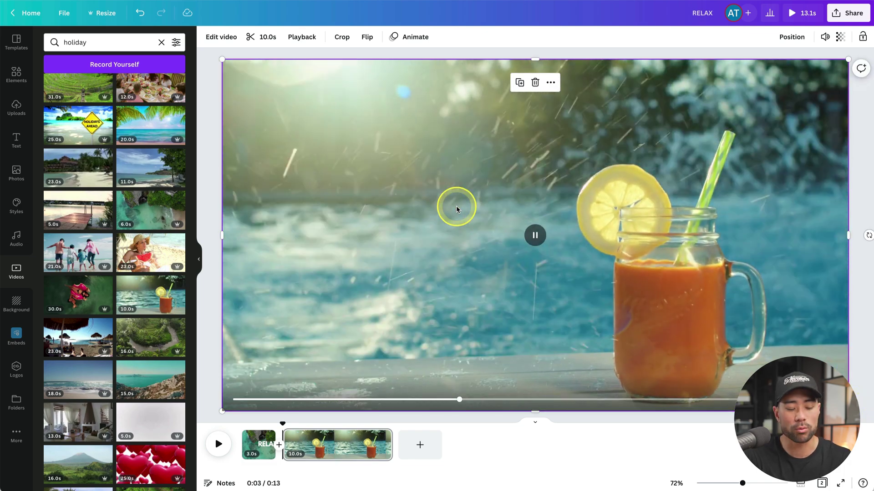
{"action": "key", "text": "super+z"}
{"action": "right_click", "coordinate": [380, 173]}
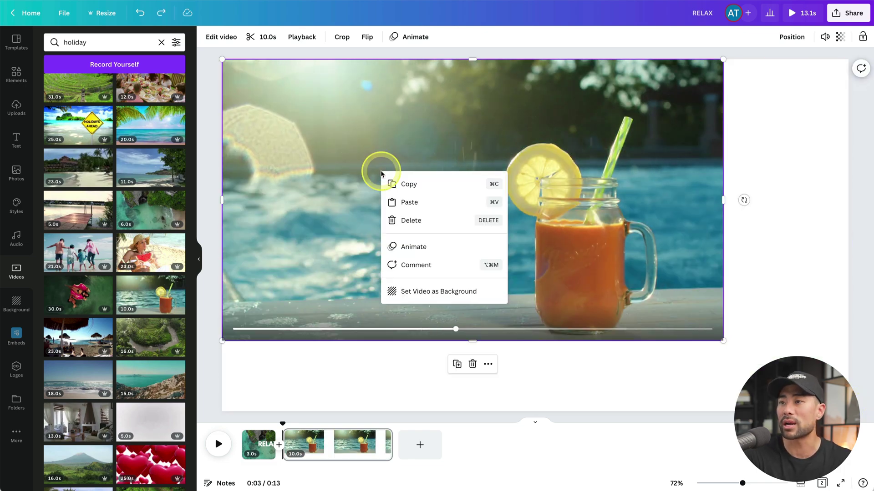
{"action": "left_click", "coordinate": [446, 292]}
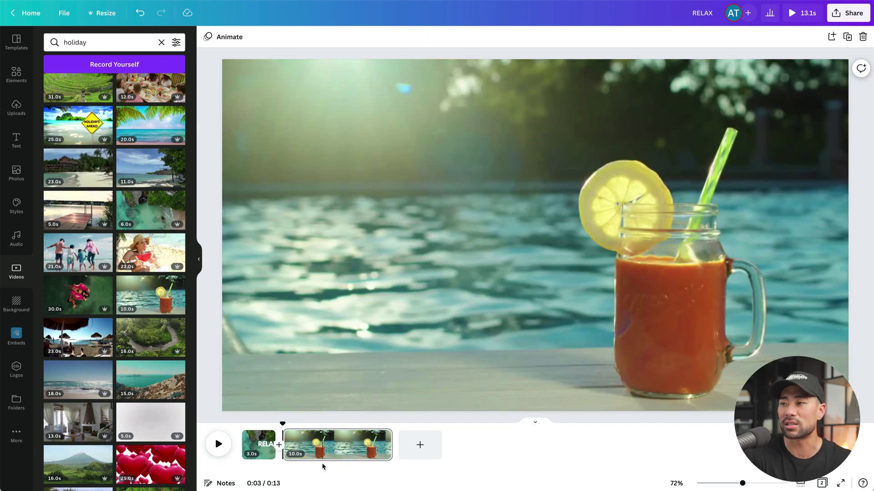
- Paste a copy of the RELAX title onto page 2, retype it as UNWIND, and centre it on one line
{"action": "left_click", "coordinate": [265, 447]}
{"action": "left_click", "coordinate": [543, 243]}
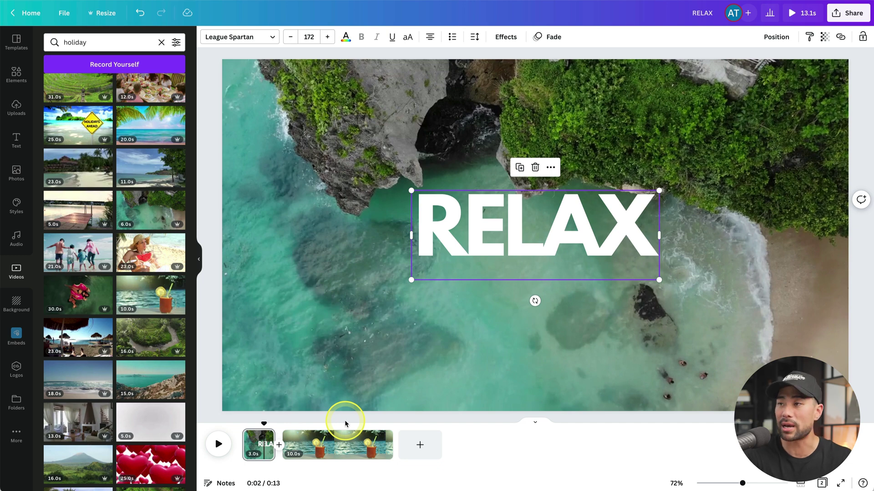
{"action": "left_click", "coordinate": [329, 444]}
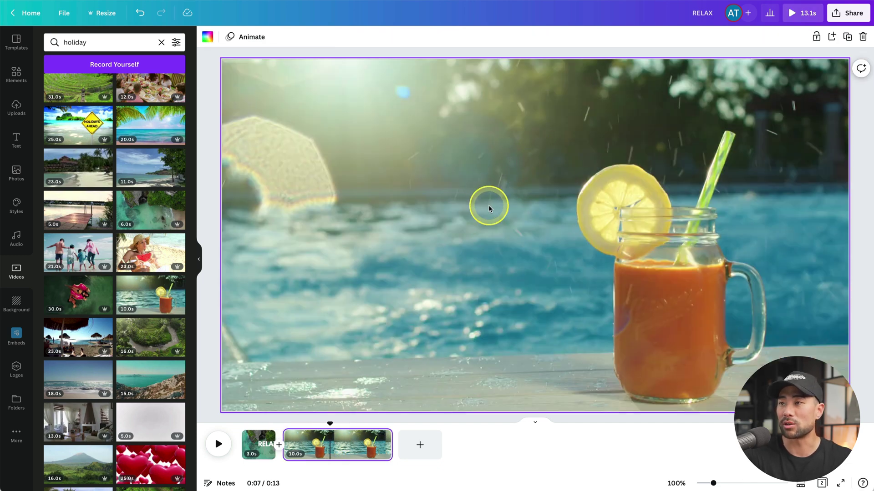
{"action": "key", "text": "ctrl+v"}
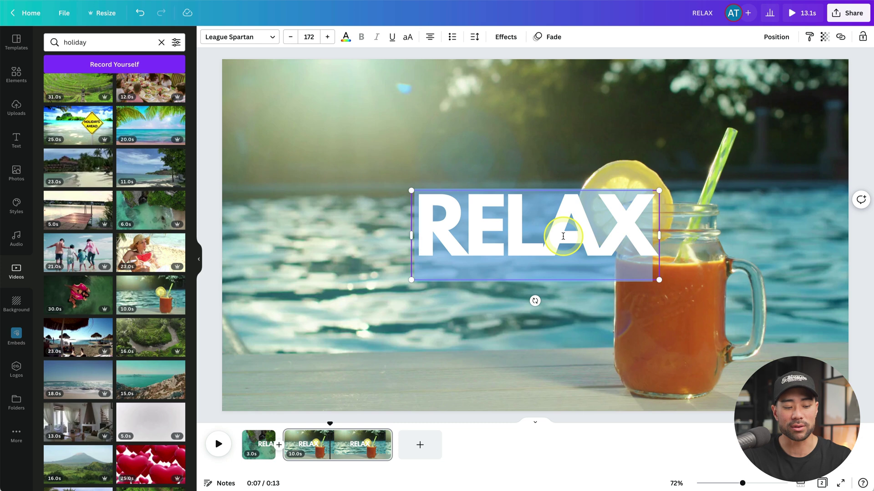
{"action": "type", "text": "UNWIND"}
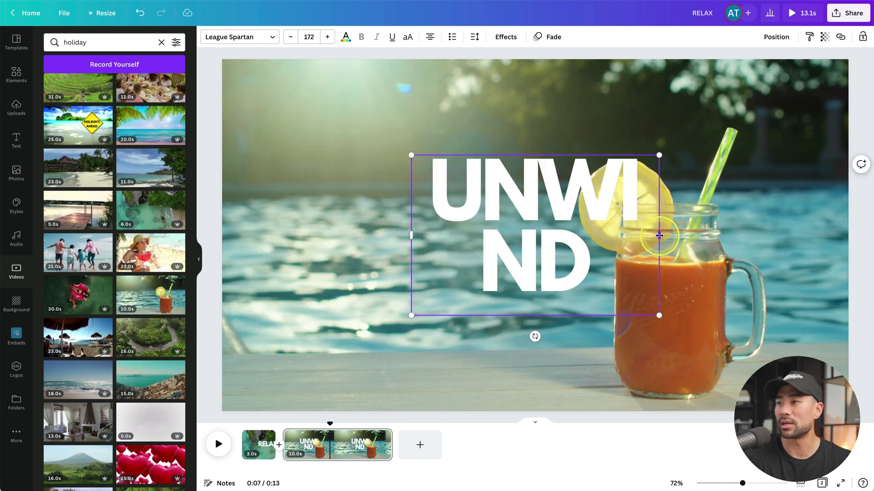
{"action": "left_click_drag", "start_coordinate": [659, 236], "coordinate": [745, 236]}
{"action": "left_click", "coordinate": [718, 267]}
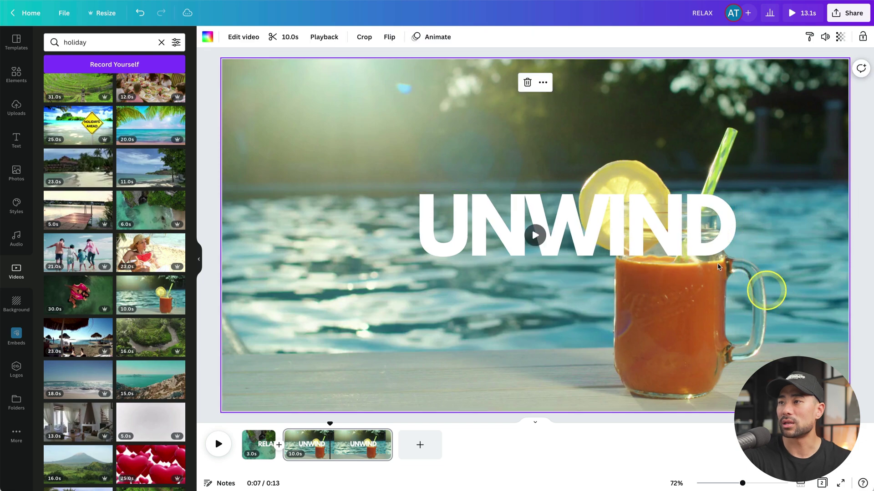
{"action": "left_click_drag", "start_coordinate": [634, 237], "coordinate": [594, 237]}
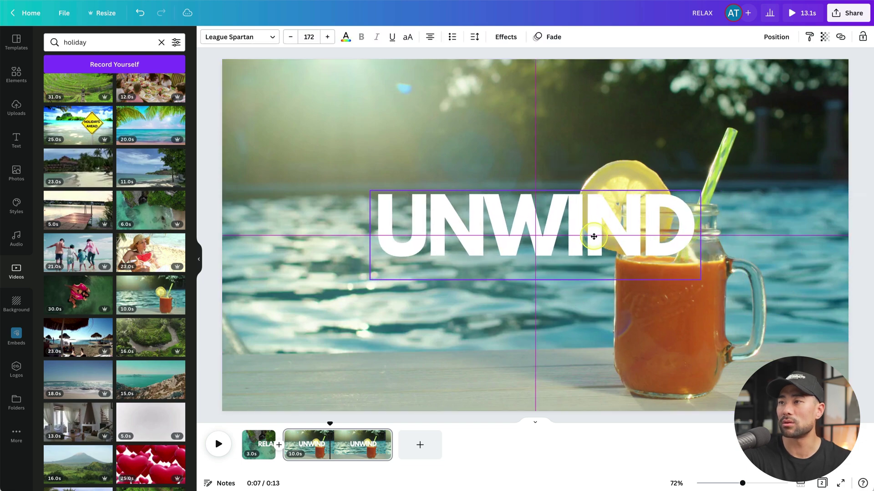
{"action": "left_click", "coordinate": [297, 368]}
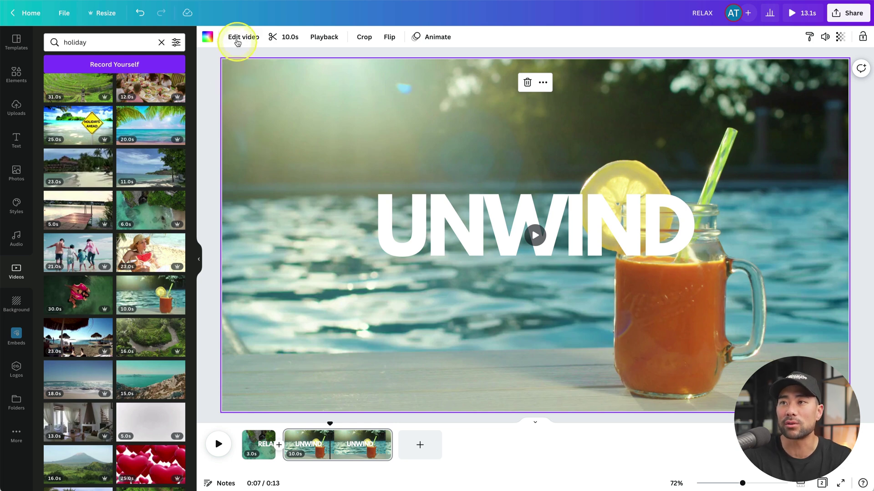
- Apply a vignette of about 27 to the poolside drink video through Edit video's Adjust sliders
{"action": "left_click", "coordinate": [241, 41]}
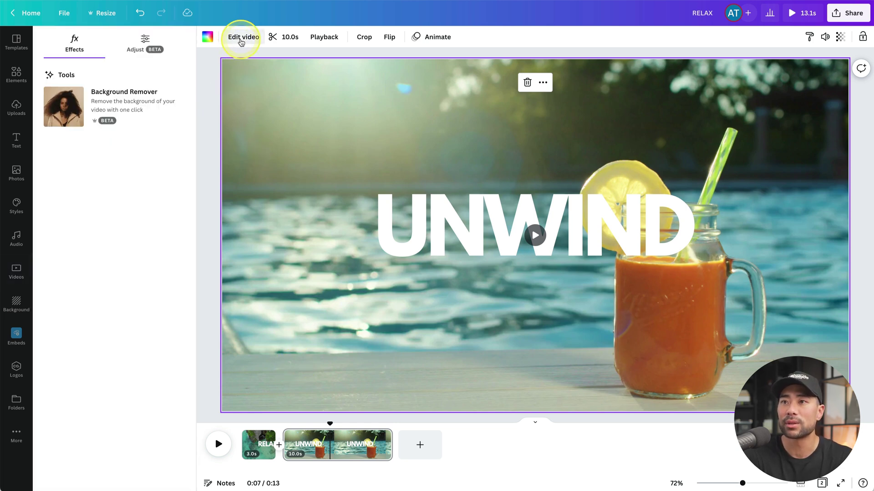
{"action": "left_click", "coordinate": [140, 48]}
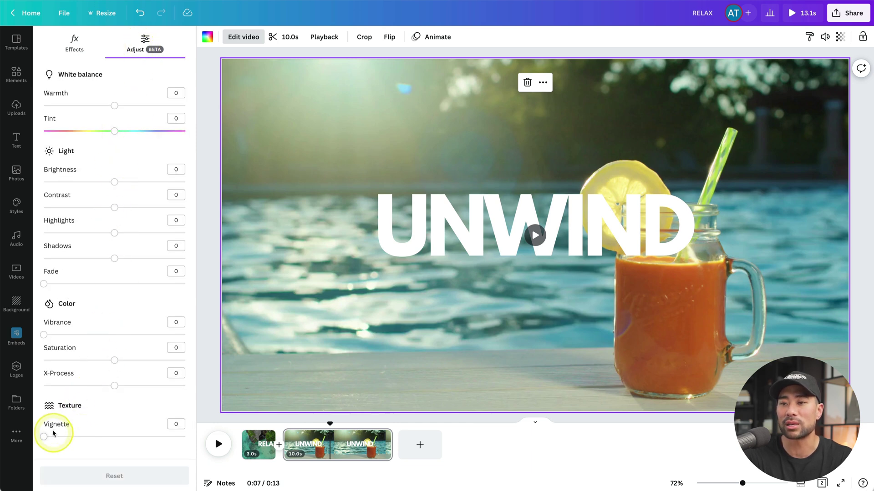
{"action": "left_click_drag", "start_coordinate": [44, 439], "coordinate": [75, 440]}
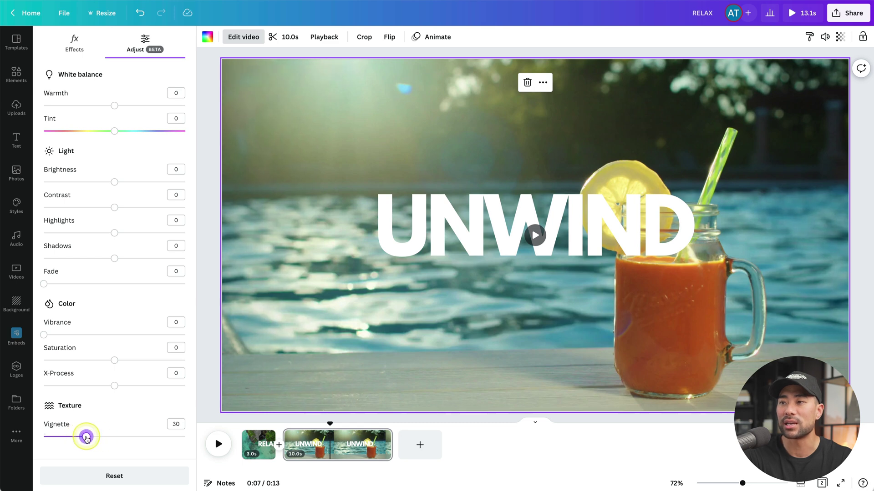
{"action": "mouse_move", "coordinate": [86, 437]}
{"action": "left_mouse_down"}
{"action": "mouse_move", "coordinate": [43, 438]}
{"action": "mouse_move", "coordinate": [81, 438]}
{"action": "left_mouse_up"}
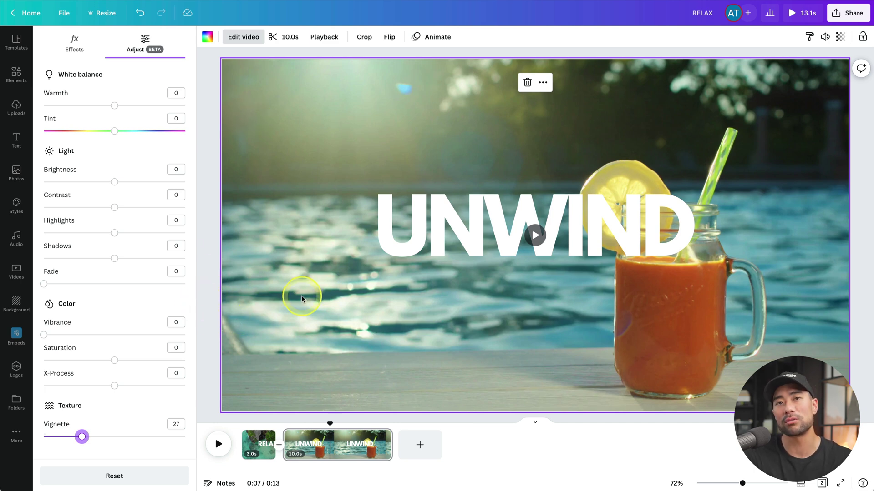
{"action": "left_click", "coordinate": [446, 234]}
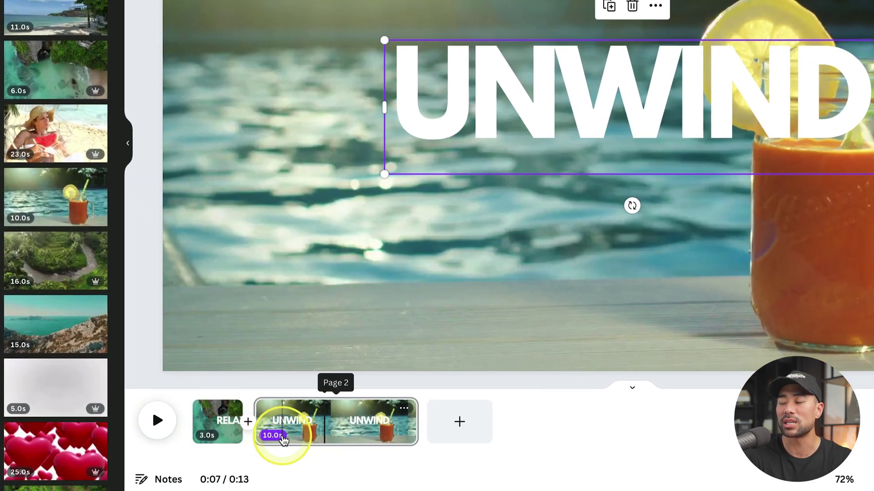
- Trim the UNWIND page to 3.0s and slow the UNWIND title's fade-in animation
{"action": "left_click", "coordinate": [371, 430]}
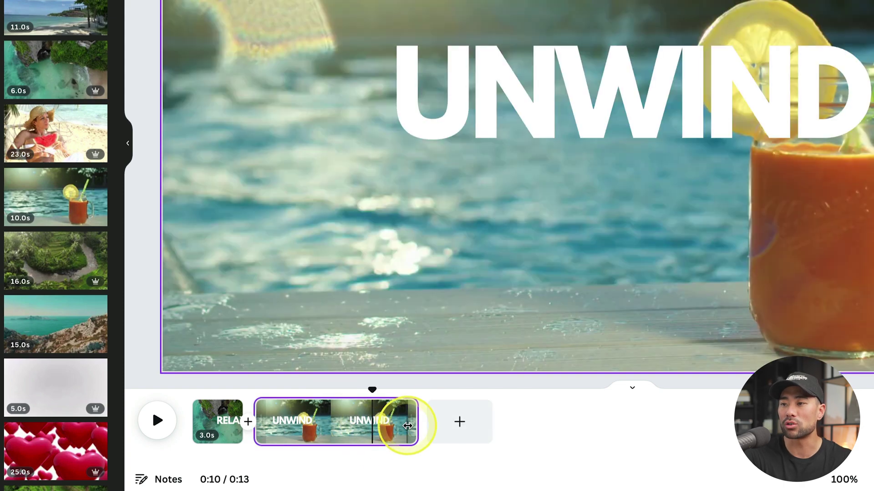
{"action": "left_click_drag", "start_coordinate": [380, 423], "coordinate": [294, 425]}
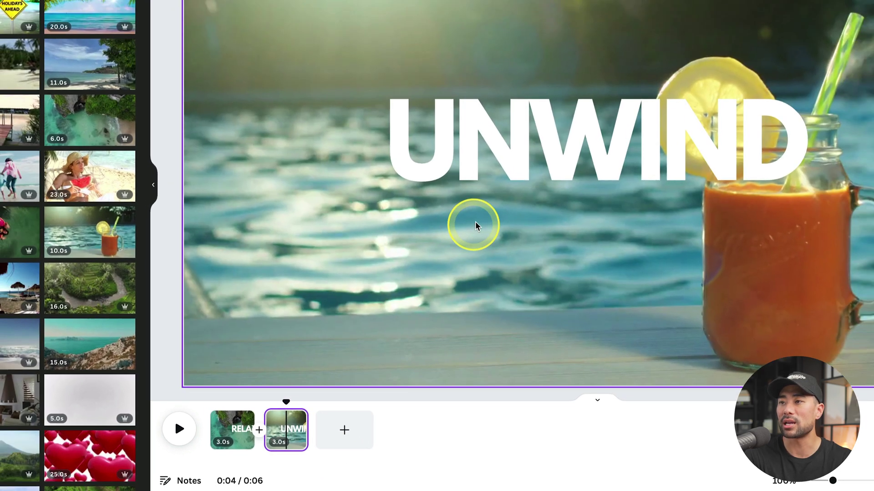
{"action": "left_click", "coordinate": [558, 105]}
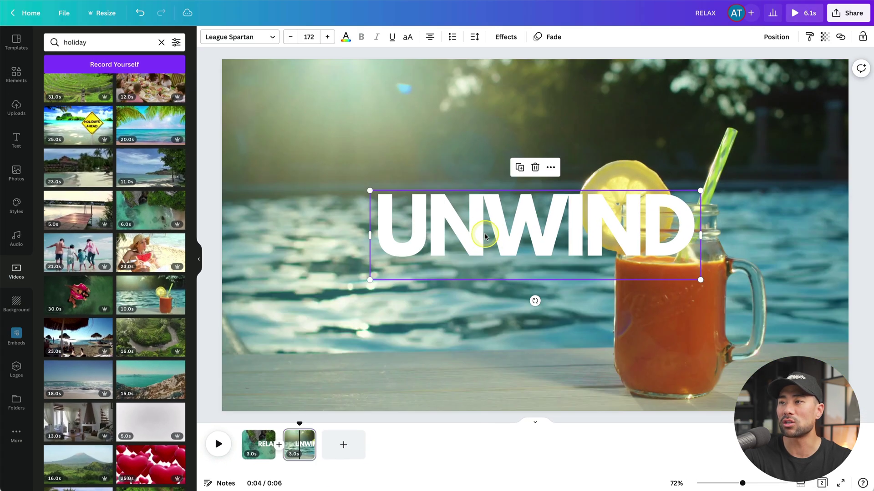
{"action": "right_click", "coordinate": [511, 224]}
{"action": "left_click", "coordinate": [540, 298]}
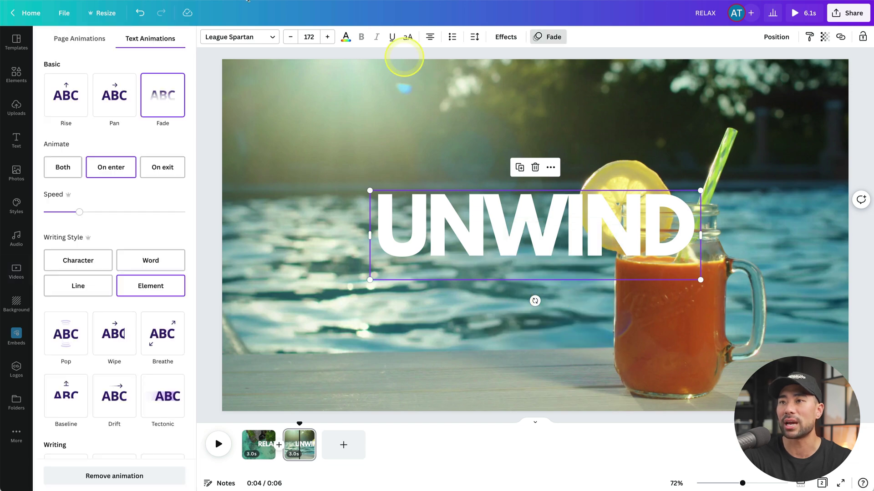
{"action": "left_click", "coordinate": [59, 212]}
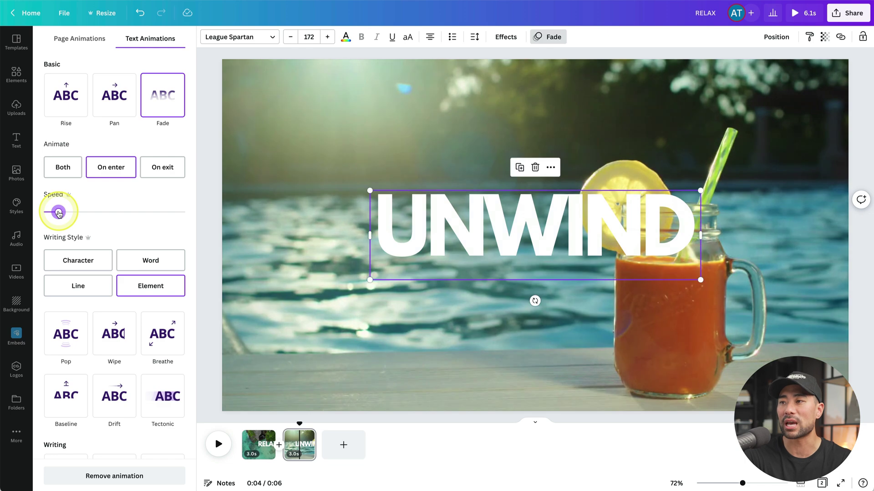
- Slow the RELAX title's fade-in too, then preview the video from the start
{"action": "left_click", "coordinate": [260, 438]}
{"action": "left_click", "coordinate": [475, 207]}
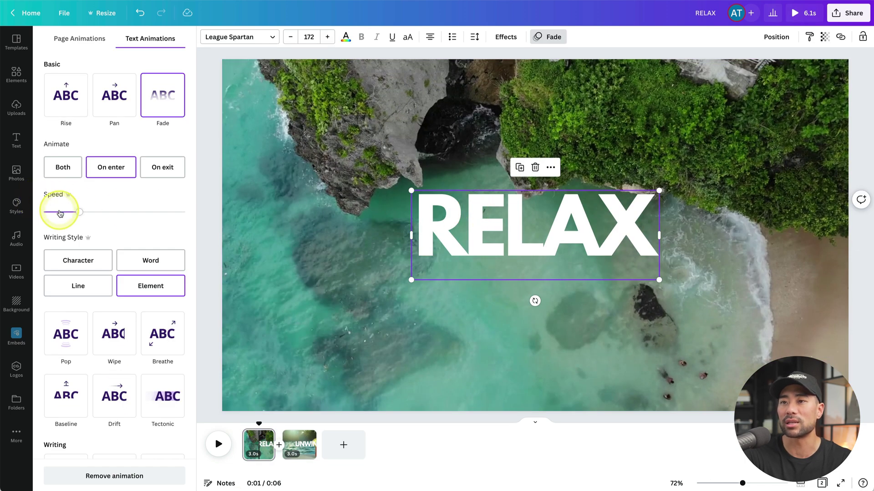
{"action": "left_click", "coordinate": [59, 213]}
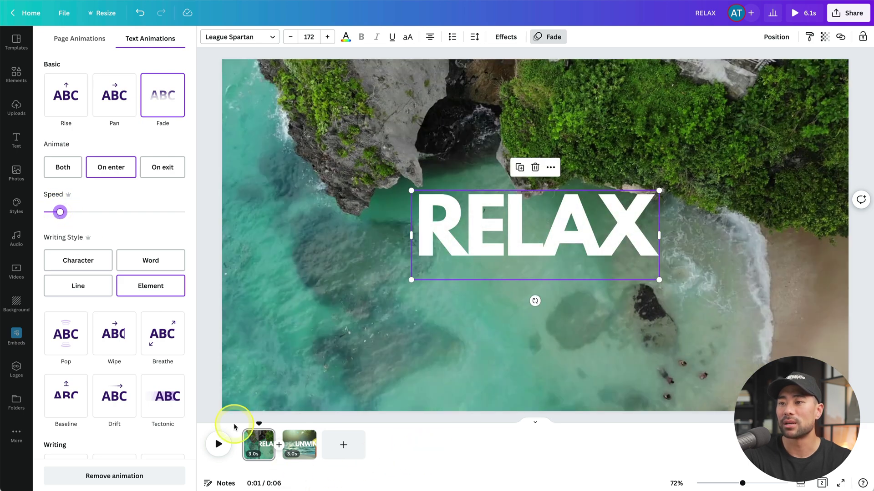
{"action": "left_click", "coordinate": [253, 426]}
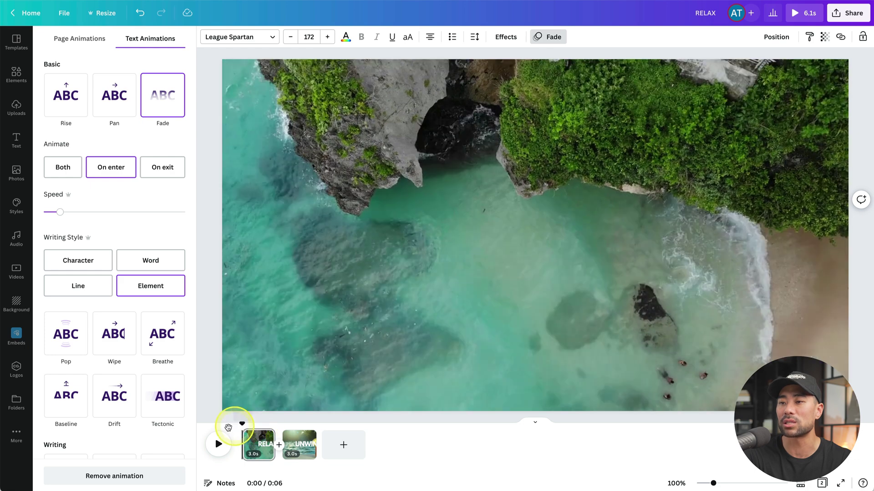
{"action": "left_click", "coordinate": [218, 444]}
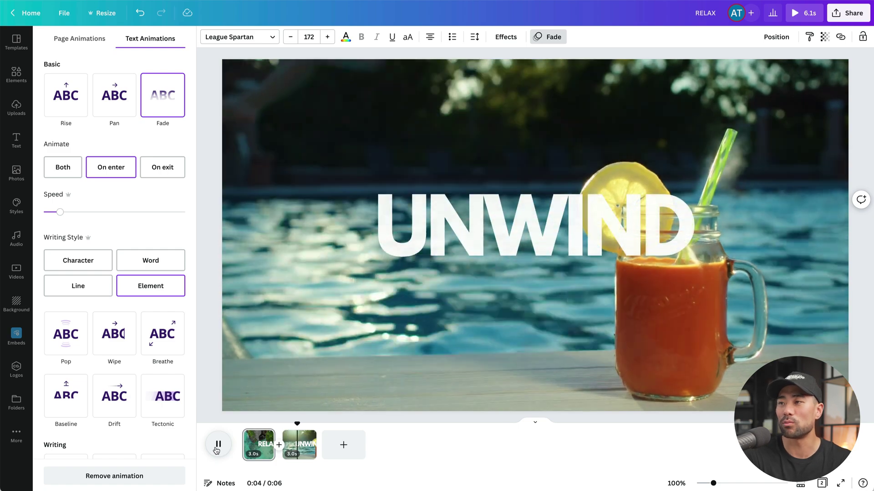
{"action": "left_click", "coordinate": [343, 445]}
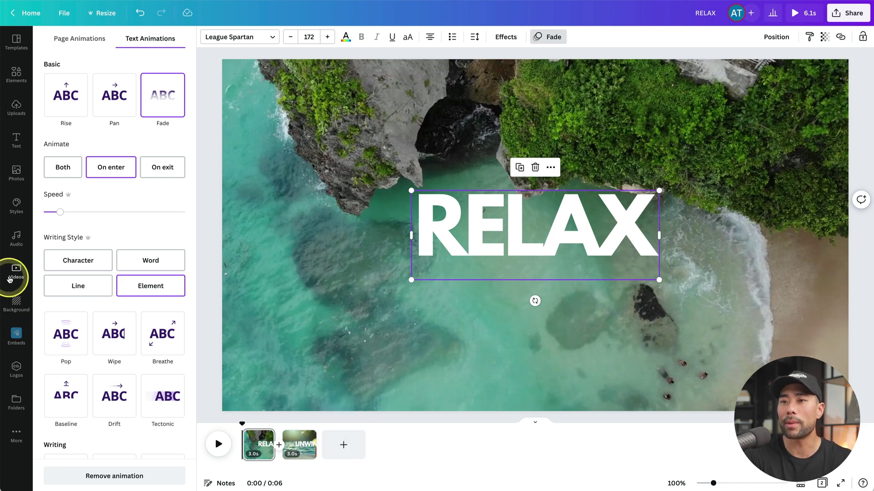
- Add a third page with the 54.6s Sydney Opera House harbour clip as its full-page background
{"action": "left_click", "coordinate": [16, 271]}
{"action": "left_click", "coordinate": [16, 271]}
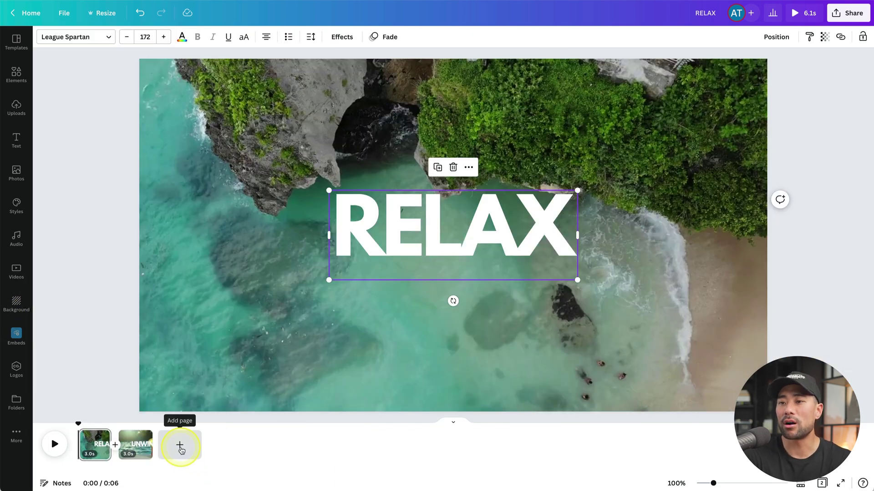
{"action": "left_click", "coordinate": [180, 446]}
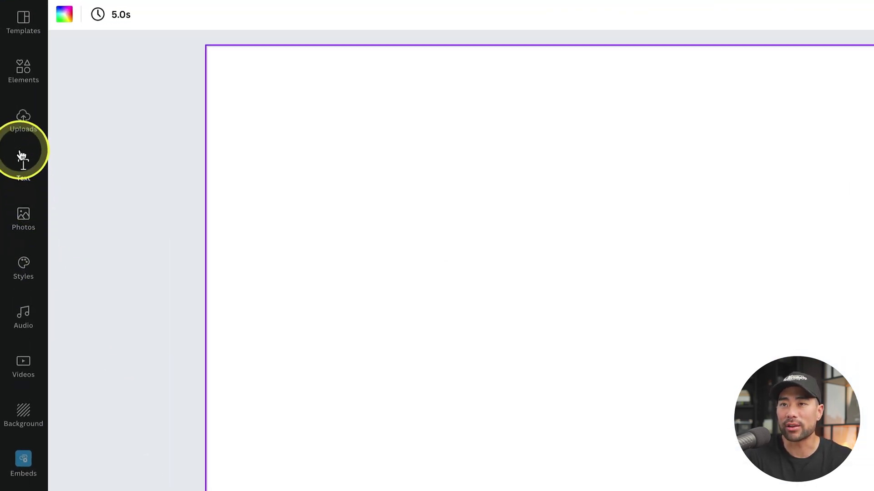
{"action": "left_click", "coordinate": [24, 370]}
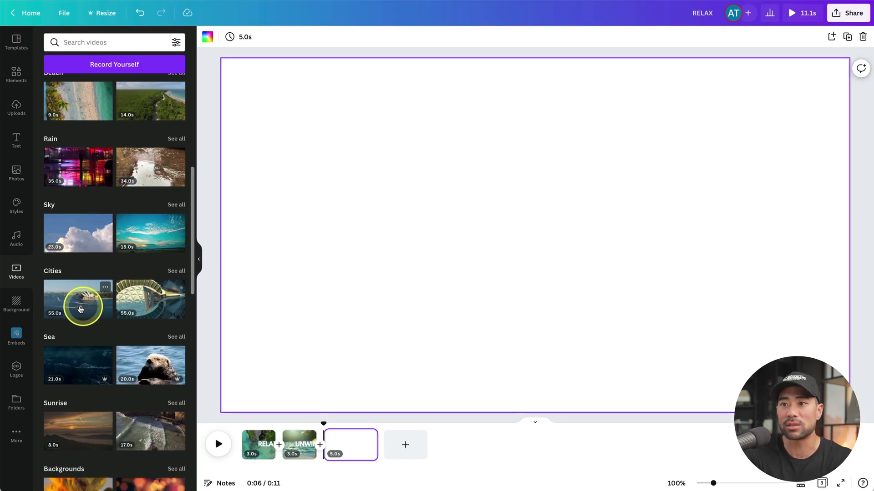
{"action": "left_click", "coordinate": [79, 313]}
{"action": "left_click_drag", "start_coordinate": [623, 282], "coordinate": [555, 242]}
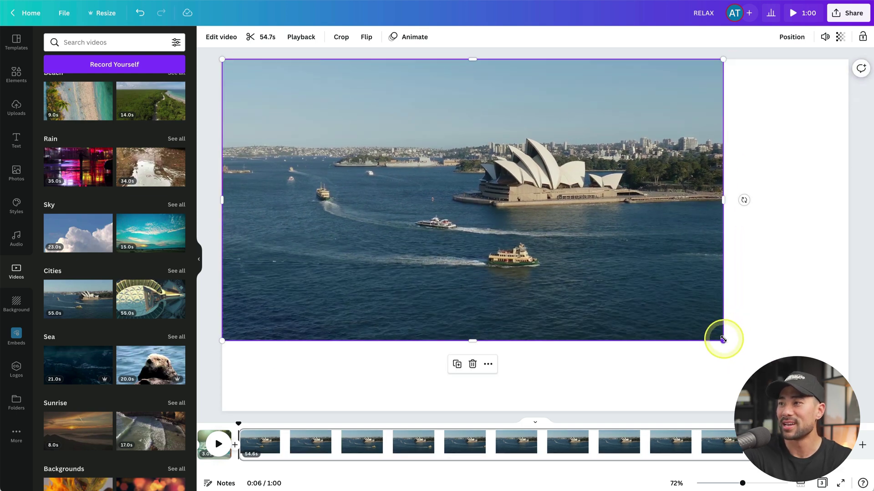
{"action": "right_click", "coordinate": [628, 290]}
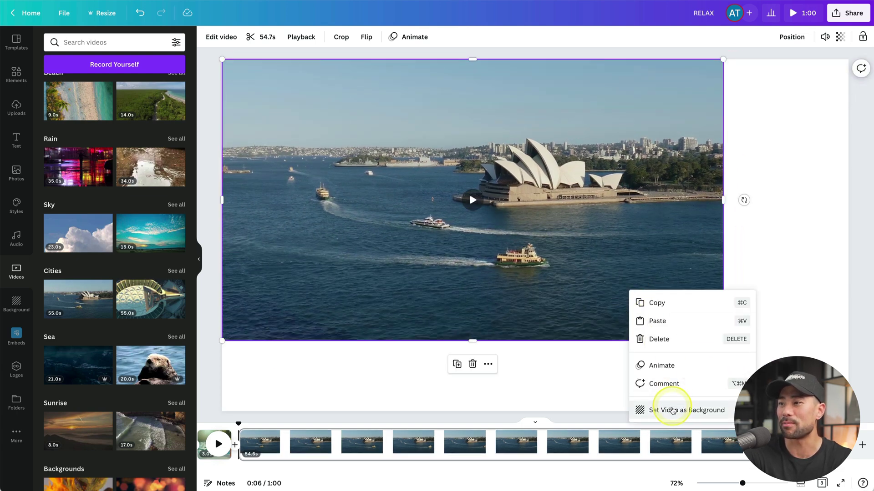
{"action": "left_click", "coordinate": [668, 409]}
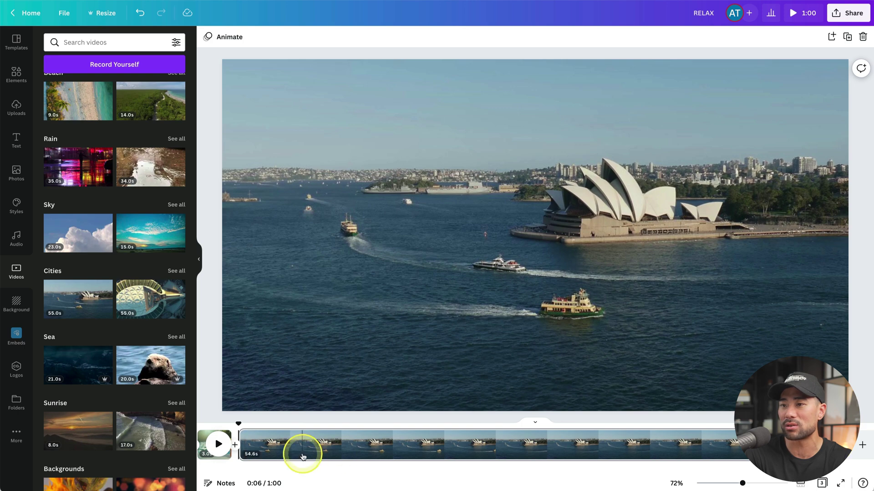
- Scrub through the Sydney harbour clip, then trim it from 54.6s down to 3.0s
{"action": "left_click_drag", "start_coordinate": [296, 443], "coordinate": [329, 443]}
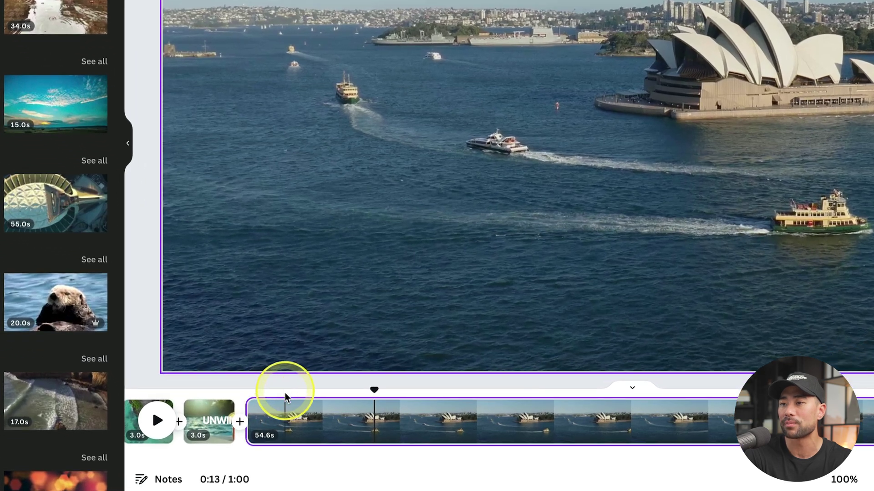
{"action": "left_click", "coordinate": [304, 433]}
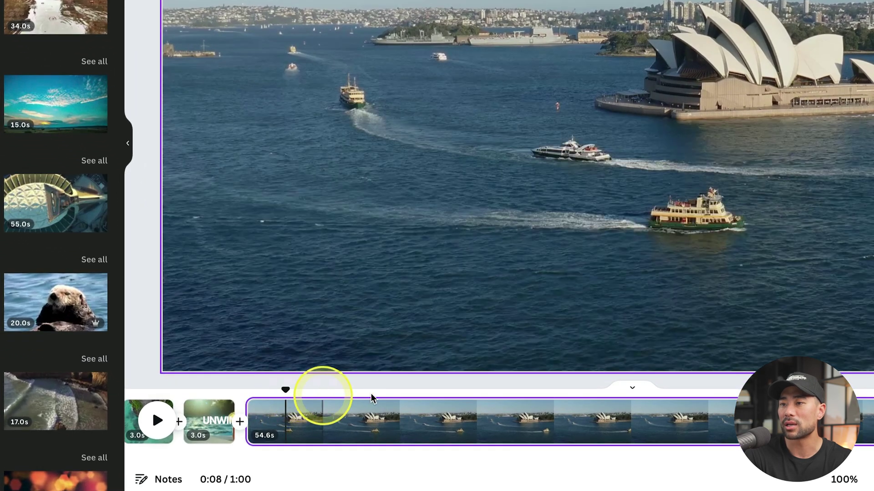
{"action": "mouse_move", "coordinate": [283, 388]}
{"action": "left_mouse_down"}
{"action": "mouse_move", "coordinate": [298, 383]}
{"action": "mouse_move", "coordinate": [299, 390]}
{"action": "left_mouse_up"}
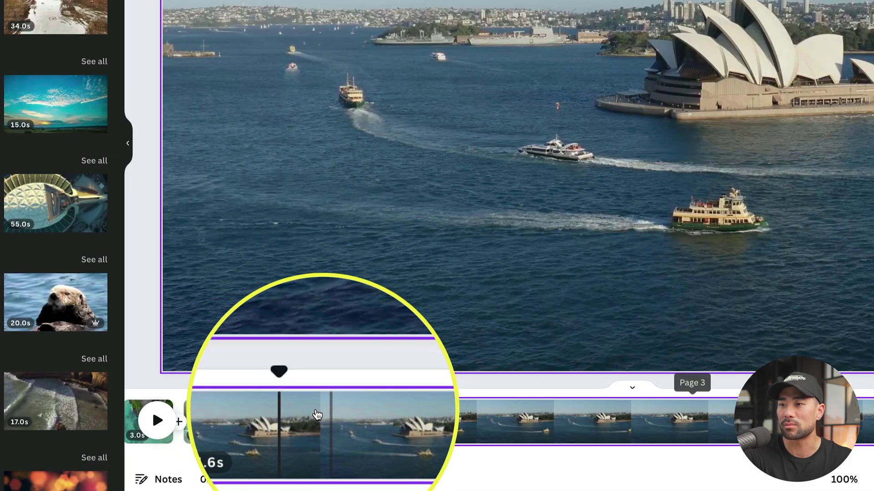
{"action": "left_click_drag", "start_coordinate": [299, 394], "coordinate": [569, 378]}
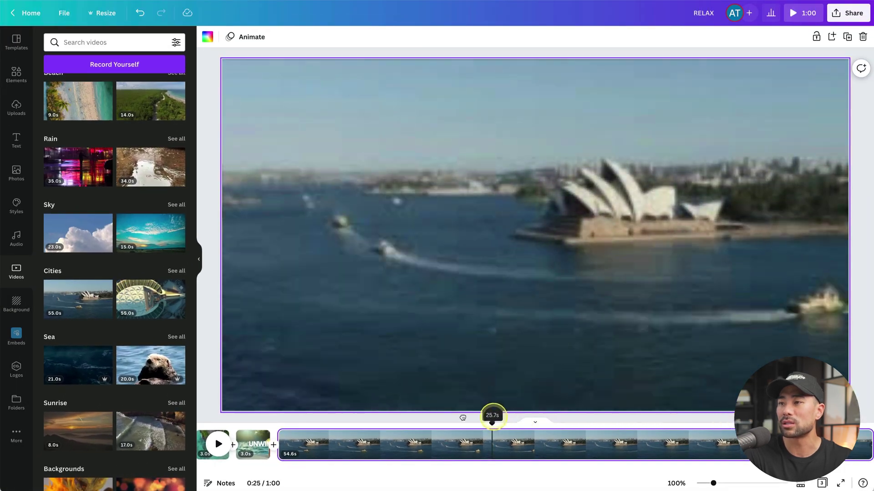
{"action": "left_click_drag", "start_coordinate": [493, 417], "coordinate": [389, 426]}
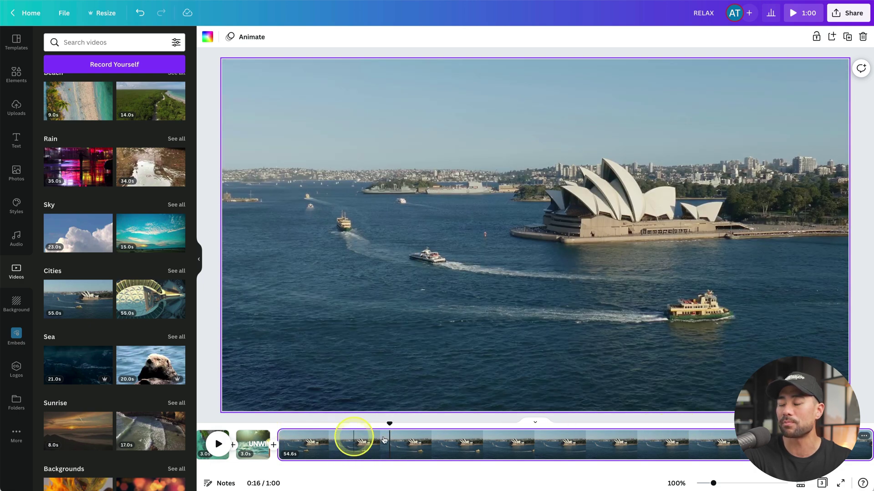
{"action": "left_click_drag", "start_coordinate": [870, 440], "coordinate": [318, 448]}
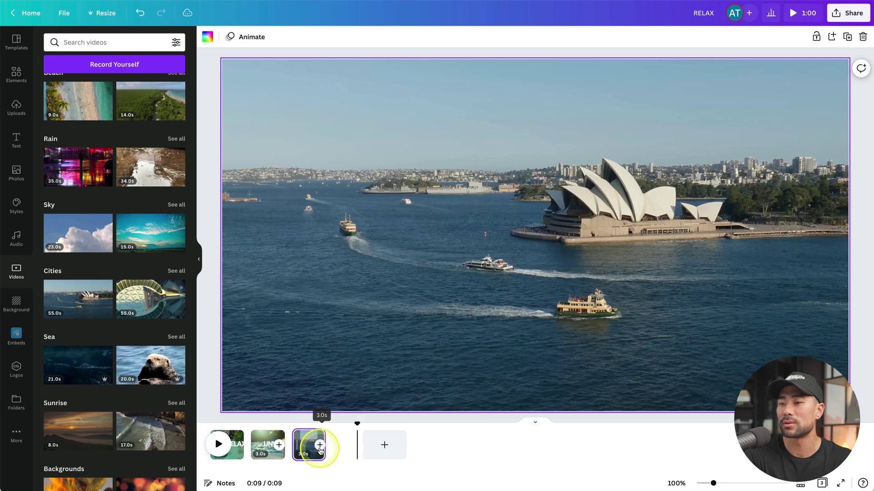
- Paste a copy of the UNWIND heading onto the Sydney page and select its text
{"action": "left_click", "coordinate": [298, 444]}
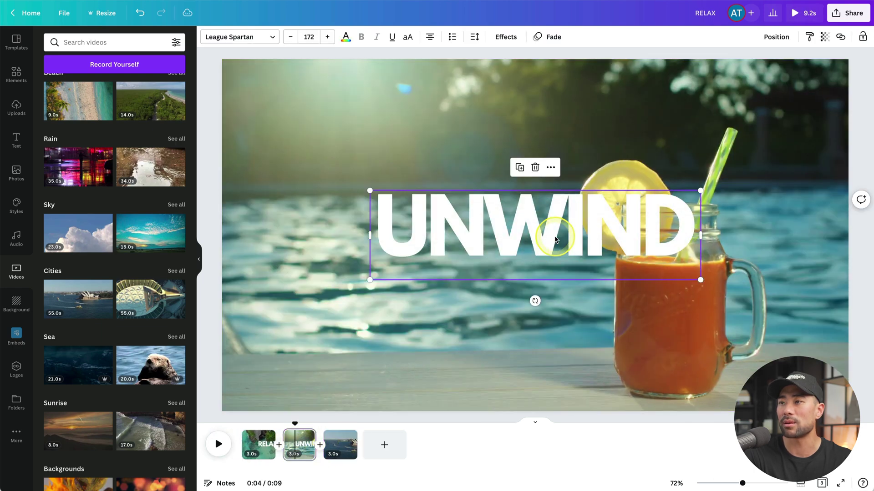
{"action": "left_click", "coordinate": [339, 446]}
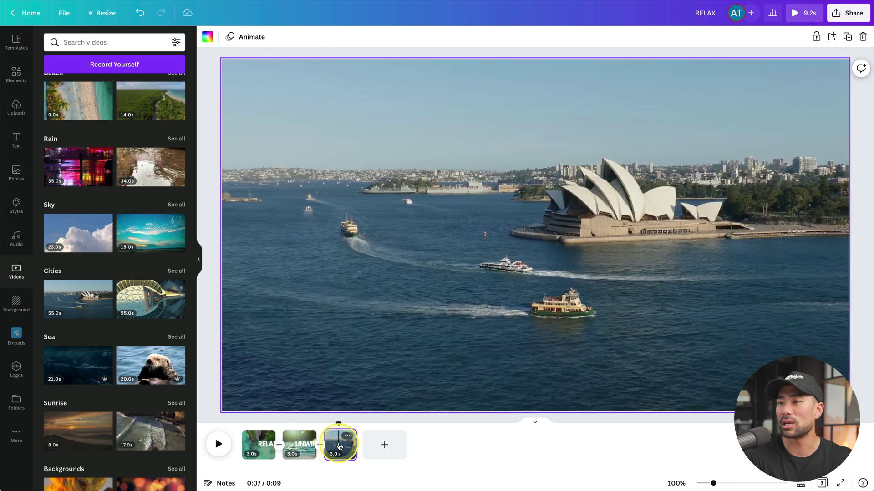
{"action": "key", "text": "ctrl+v"}
{"action": "left_click", "coordinate": [509, 316]}
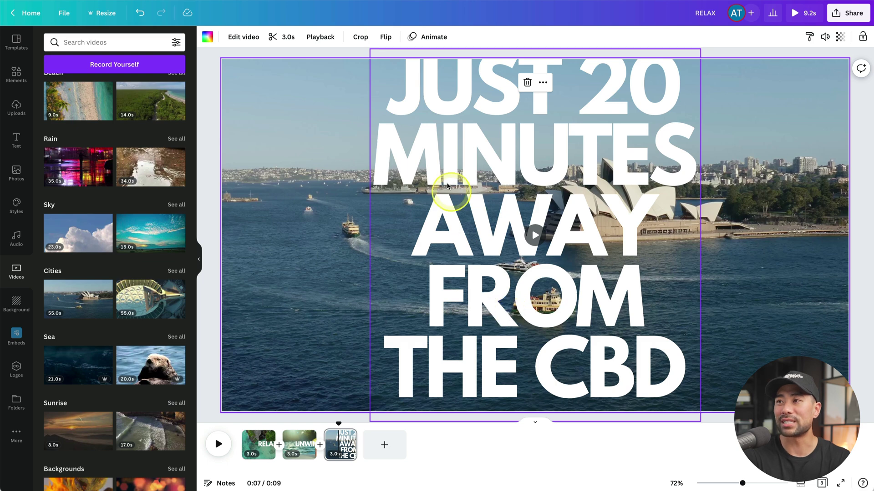
{"action": "double_click", "coordinate": [529, 318]}
{"action": "key", "text": "ctrl+c"}
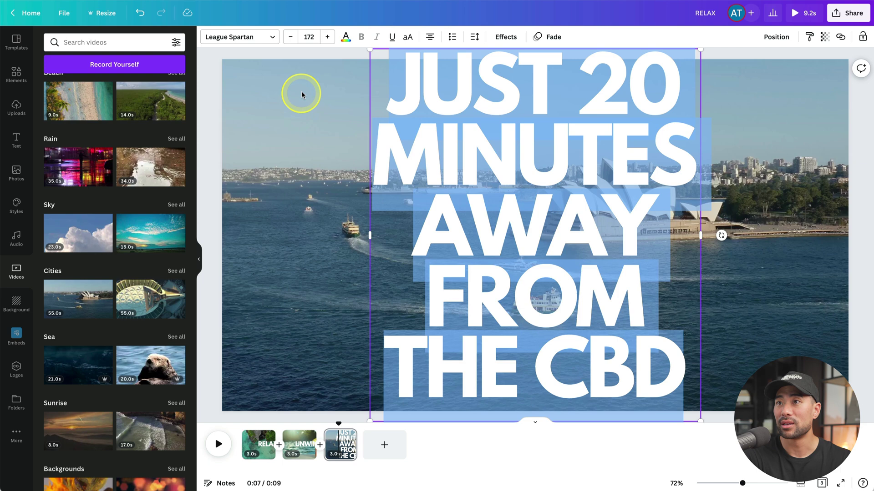
- Set the heading's font size to 80
{"action": "left_click", "coordinate": [291, 37]}
{"action": "left_click", "coordinate": [290, 37]}
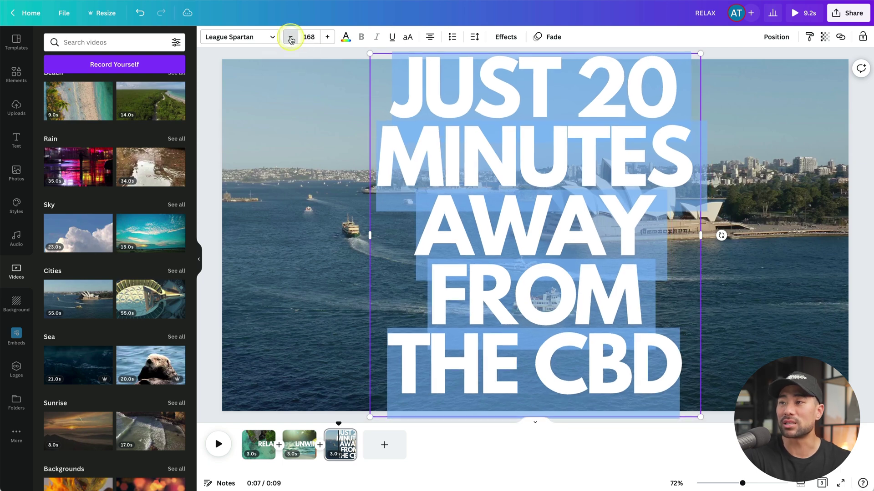
{"action": "left_click", "coordinate": [290, 37]}
{"action": "left_click", "coordinate": [290, 37]}
{"action": "left_click", "coordinate": [290, 37]}
{"action": "left_click", "coordinate": [290, 37]}
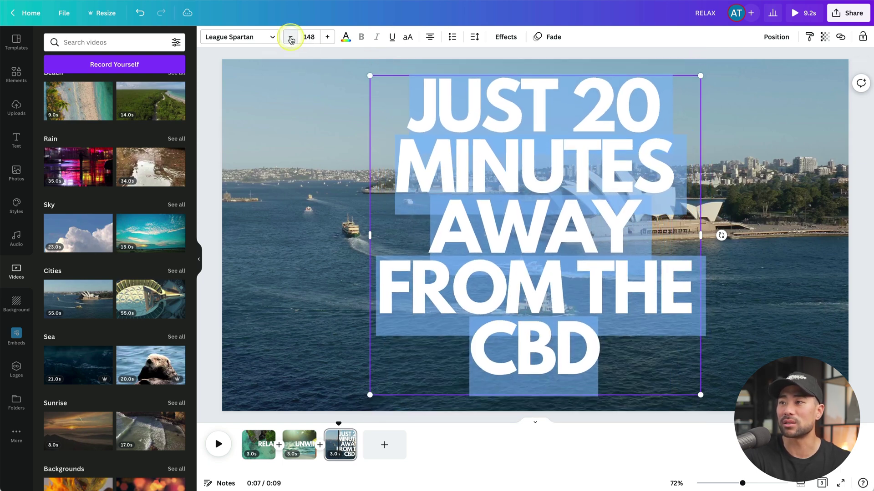
{"action": "left_click", "coordinate": [290, 37]}
{"action": "left_click", "coordinate": [290, 37]}
{"action": "left_click", "coordinate": [291, 37]}
{"action": "left_click", "coordinate": [309, 37]}
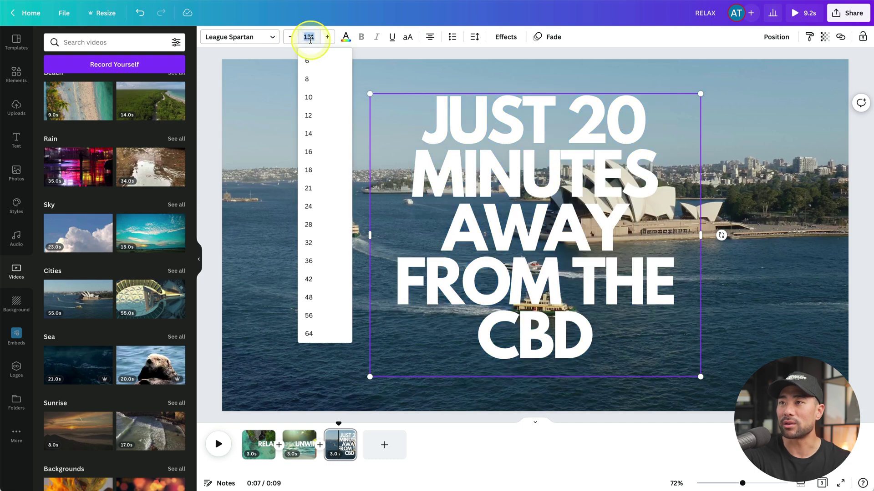
{"action": "left_click", "coordinate": [313, 332]}
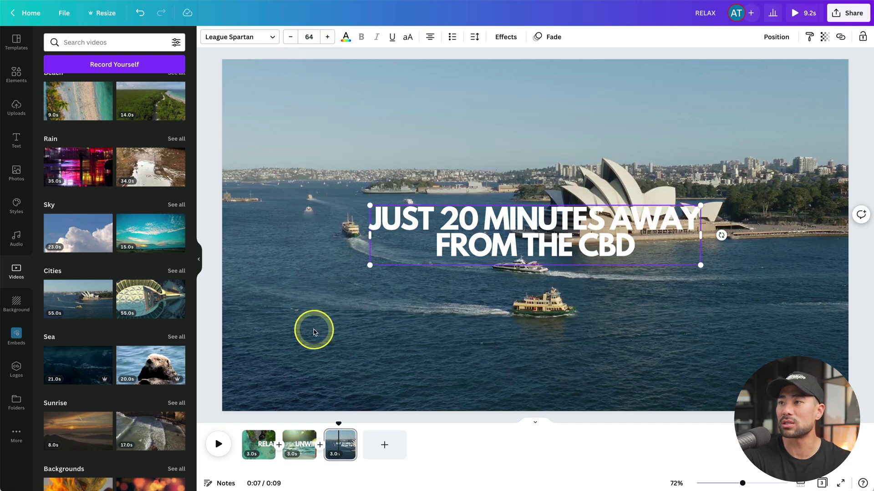
{"action": "left_click", "coordinate": [310, 39]}
{"action": "type", "text": "80"}
{"action": "key", "text": "Return"}
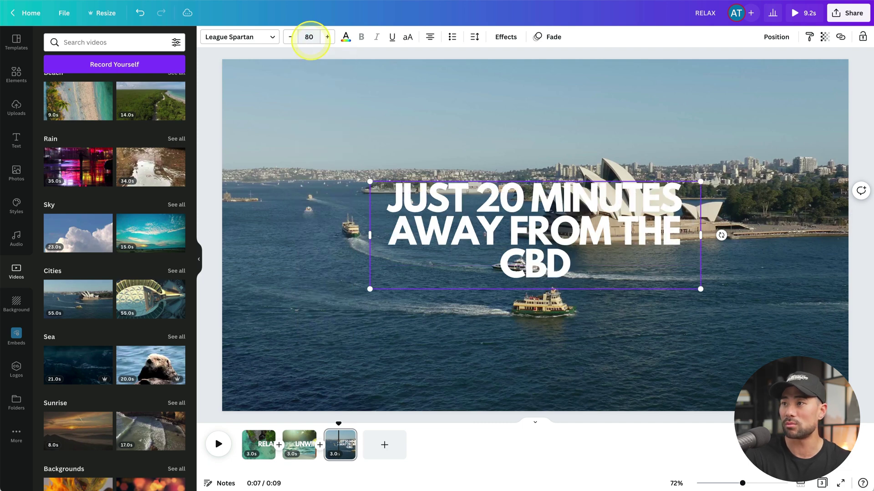
- Widen the heading to two lines, set line spacing to 1.2, and recentre it over the harbour
{"action": "left_click_drag", "start_coordinate": [701, 237], "coordinate": [764, 235]}
{"action": "left_click_drag", "start_coordinate": [683, 256], "coordinate": [614, 243]}
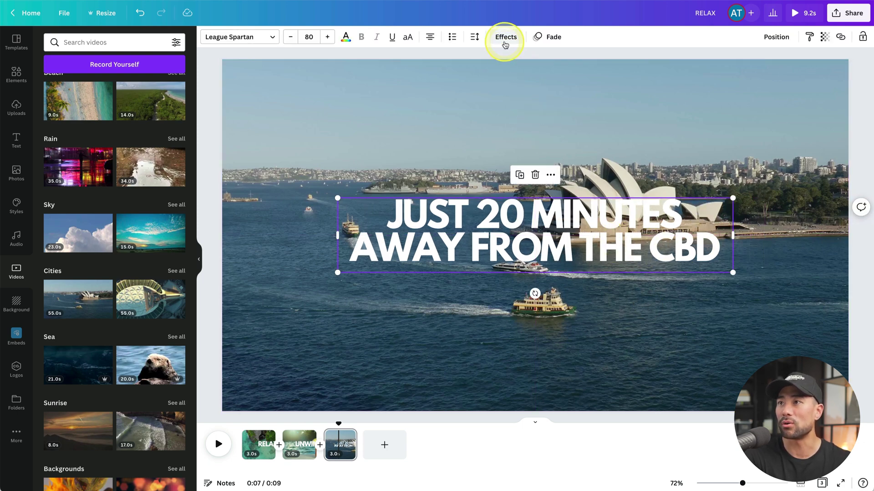
{"action": "left_click", "coordinate": [476, 38]}
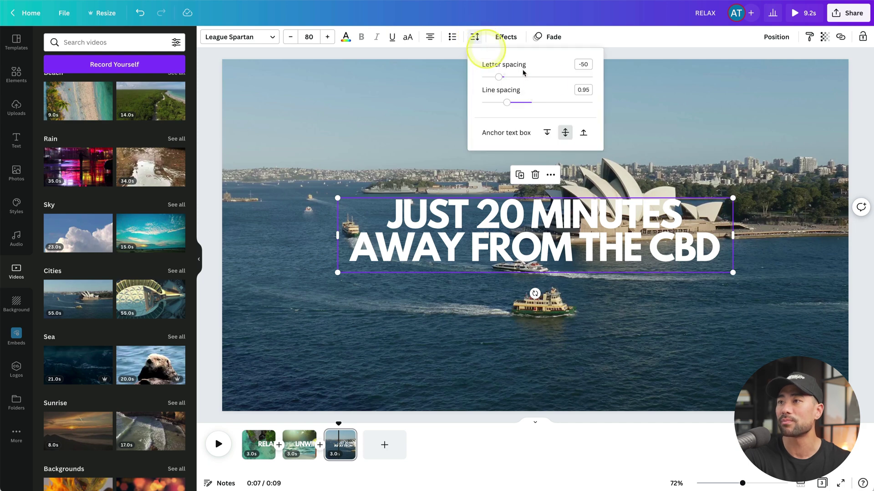
{"action": "left_click_drag", "start_coordinate": [506, 104], "coordinate": [520, 102]}
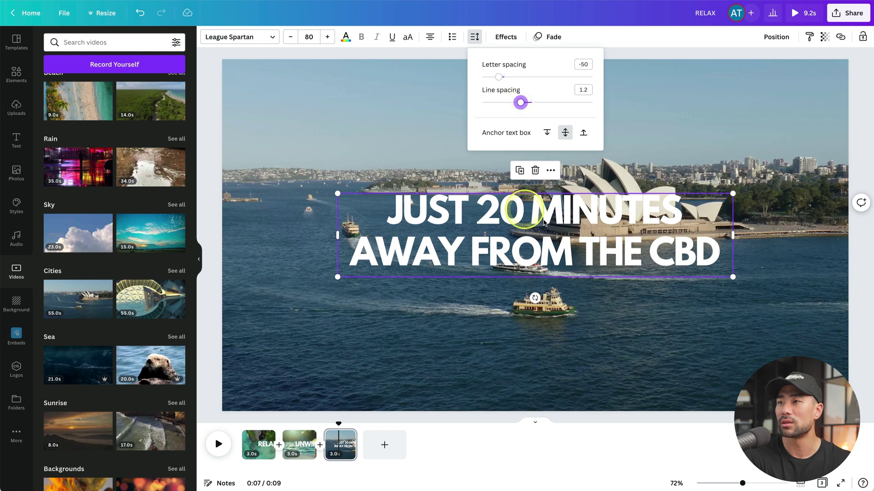
{"action": "left_click", "coordinate": [778, 152]}
{"action": "left_click", "coordinate": [645, 229]}
{"action": "mouse_move", "coordinate": [645, 229]}
{"action": "left_mouse_down"}
{"action": "mouse_move", "coordinate": [626, 238]}
{"action": "mouse_move", "coordinate": [637, 226]}
{"action": "mouse_move", "coordinate": [619, 230]}
{"action": "mouse_move", "coordinate": [646, 229]}
{"action": "left_mouse_up"}
{"action": "left_click", "coordinate": [326, 332]}
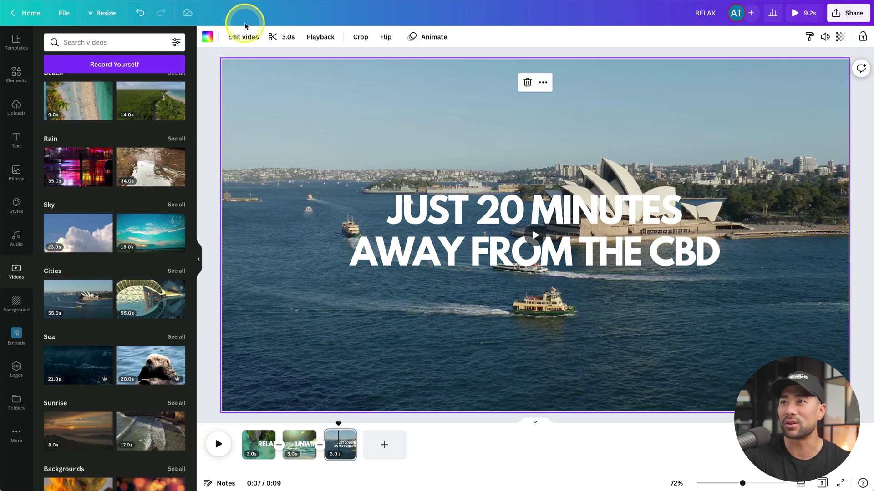
- Give the Sydney video a light vignette and check the heading's text animation settings
{"action": "left_click", "coordinate": [250, 40]}
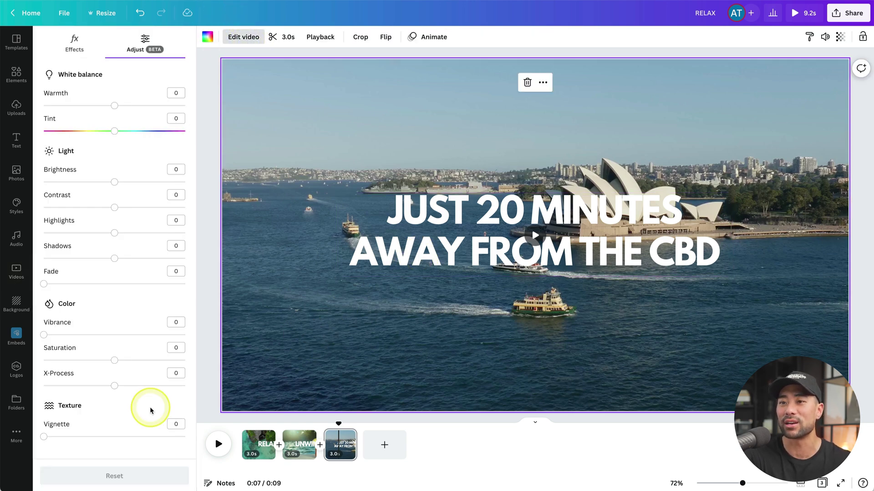
{"action": "left_click_drag", "start_coordinate": [44, 438], "coordinate": [70, 436]}
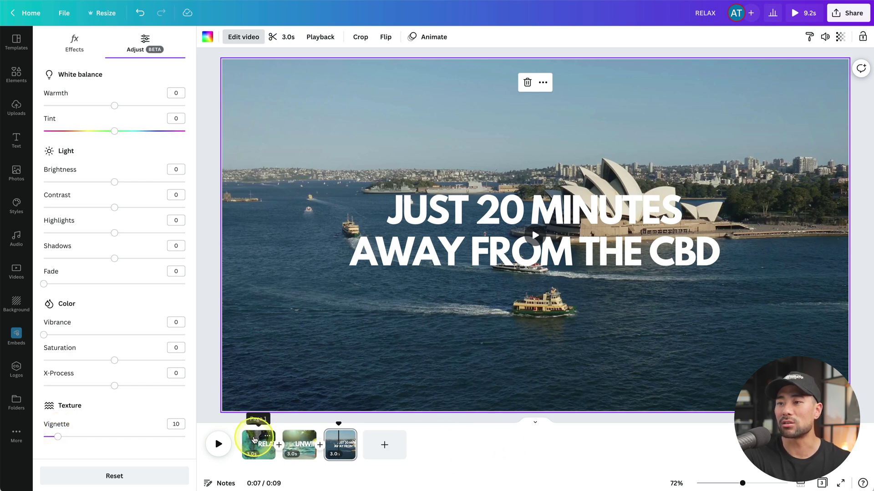
{"action": "left_click", "coordinate": [462, 239]}
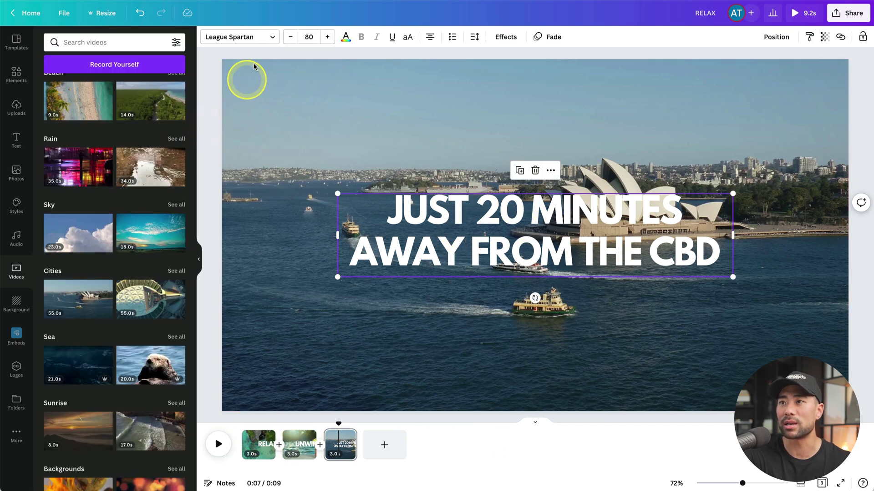
{"action": "right_click", "coordinate": [446, 226]}
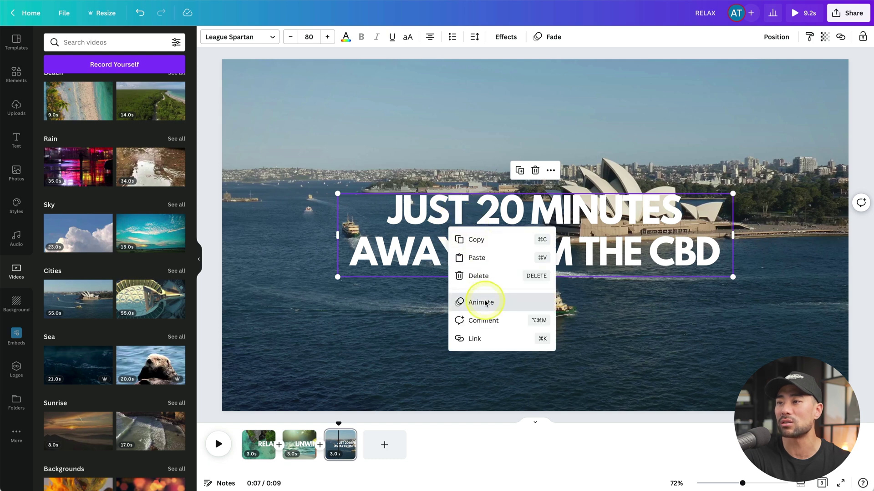
{"action": "left_click", "coordinate": [480, 301]}
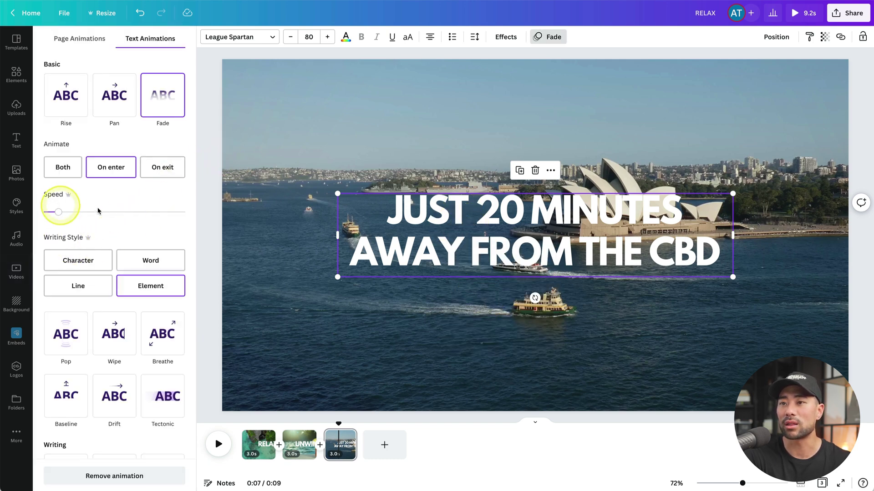
- Play the preview from the first page, then add a blank fourth page
{"action": "left_click", "coordinate": [242, 426]}
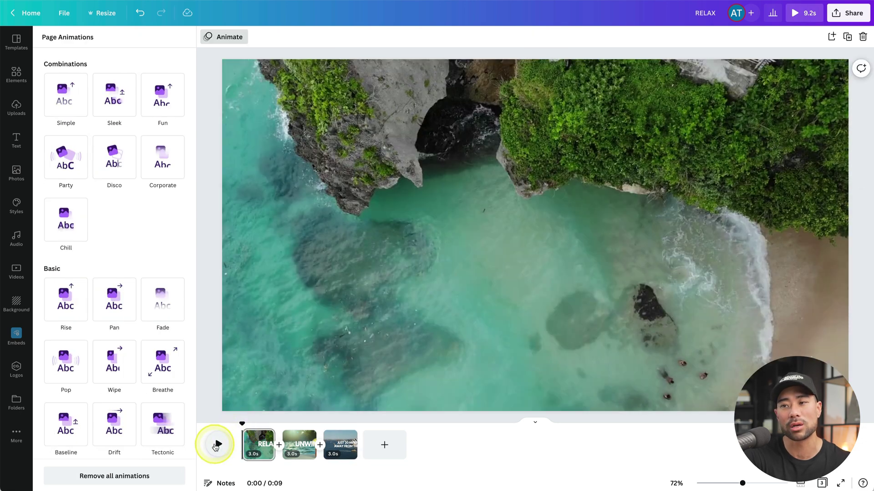
{"action": "left_click", "coordinate": [216, 445]}
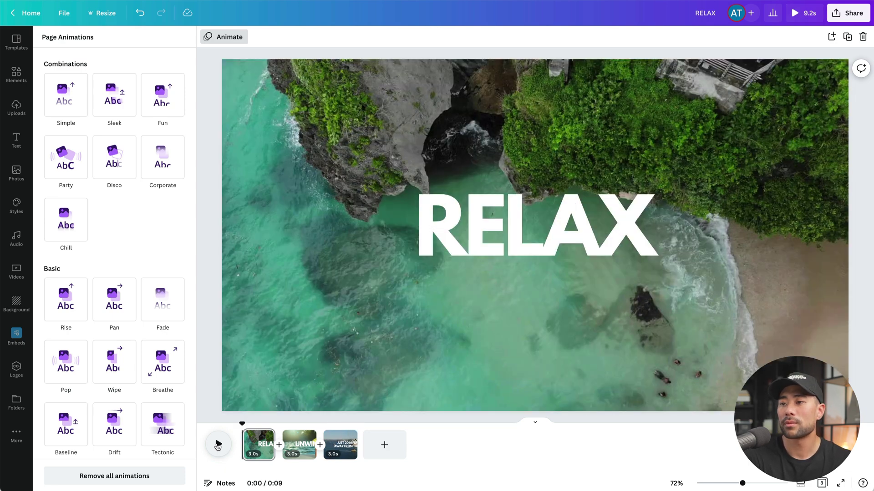
{"action": "left_click", "coordinate": [260, 446]}
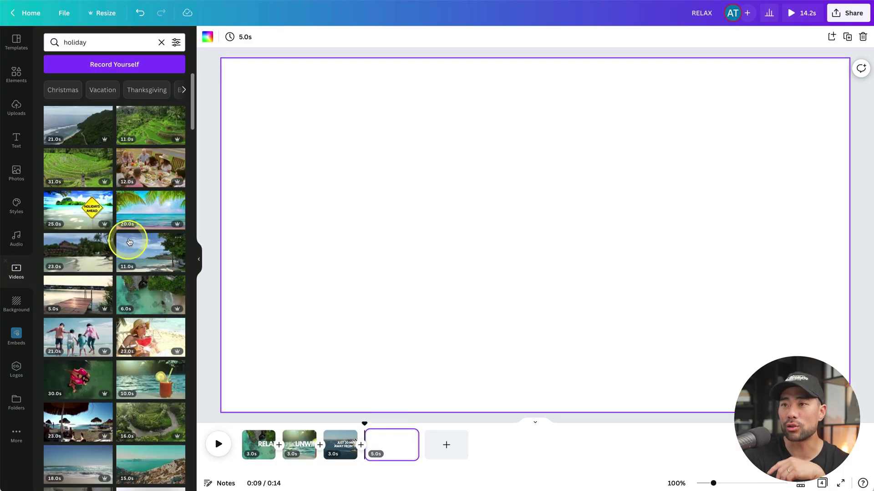
- Place the palm-fringed beach clip on page 4 as its full-page background
{"action": "left_click", "coordinate": [150, 215]}
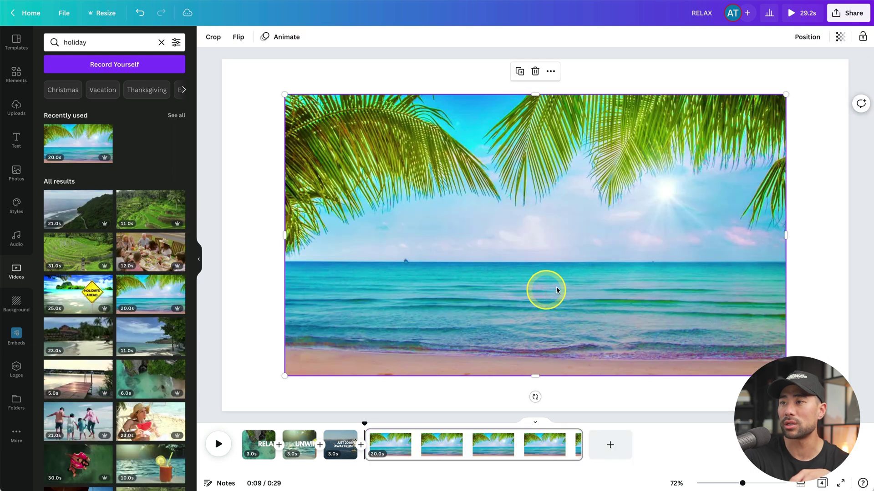
{"action": "right_click", "coordinate": [642, 262]}
{"action": "left_click", "coordinate": [710, 387]}
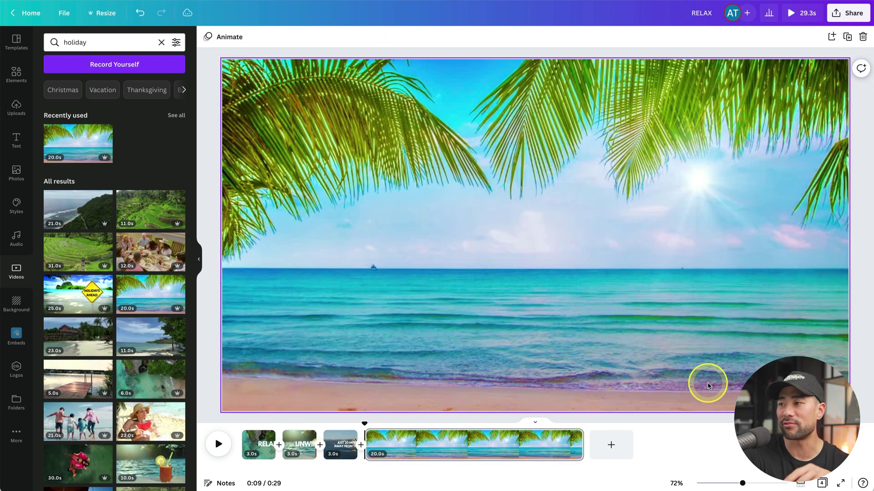
- Copy page 3's heading onto page 4, retype it as VISIT US TODAY, and move it over the sea
{"action": "left_click", "coordinate": [336, 450]}
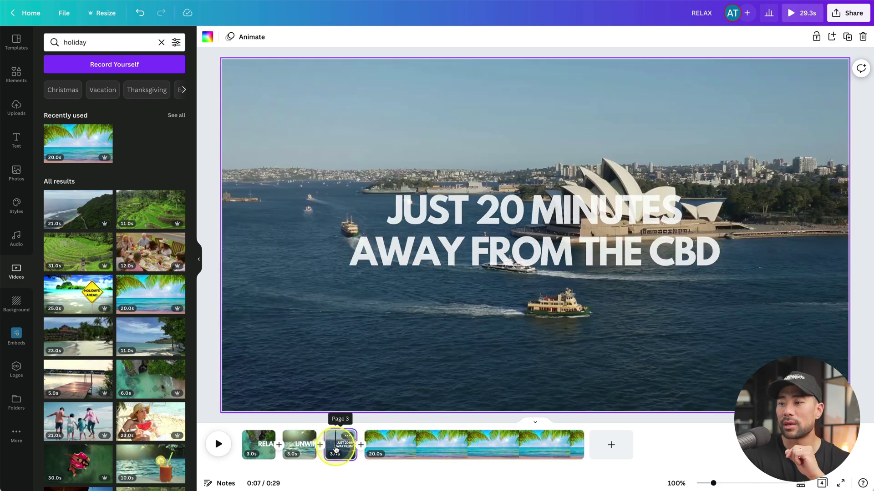
{"action": "left_click", "coordinate": [494, 254]}
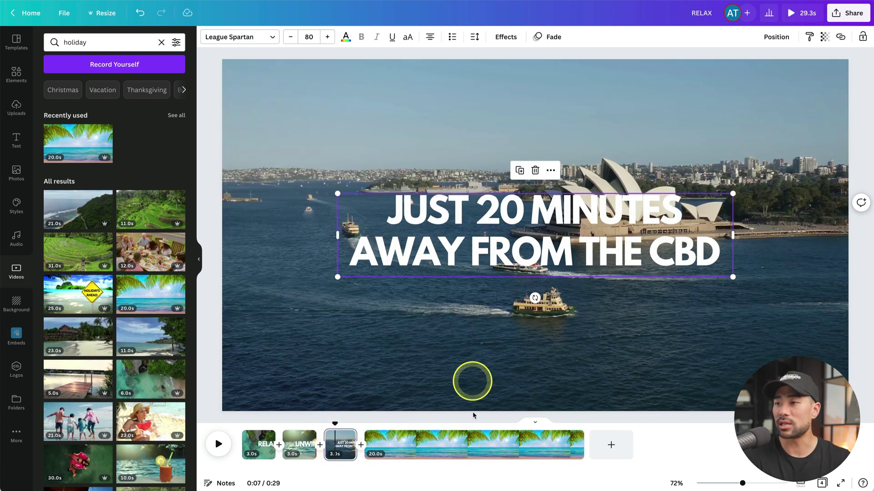
{"action": "left_click", "coordinate": [459, 453]}
{"action": "key", "text": "ctrl+v"}
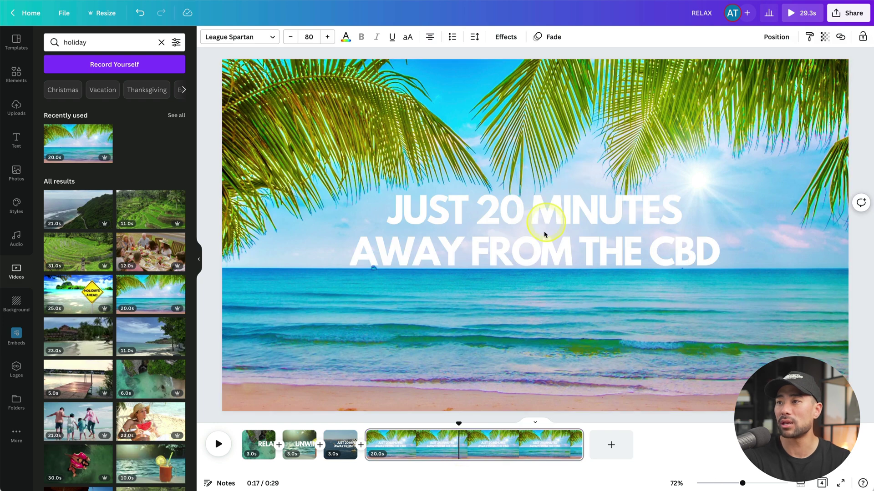
{"action": "double_click", "coordinate": [543, 234]}
{"action": "type", "text": "VISIT US TODAY"}
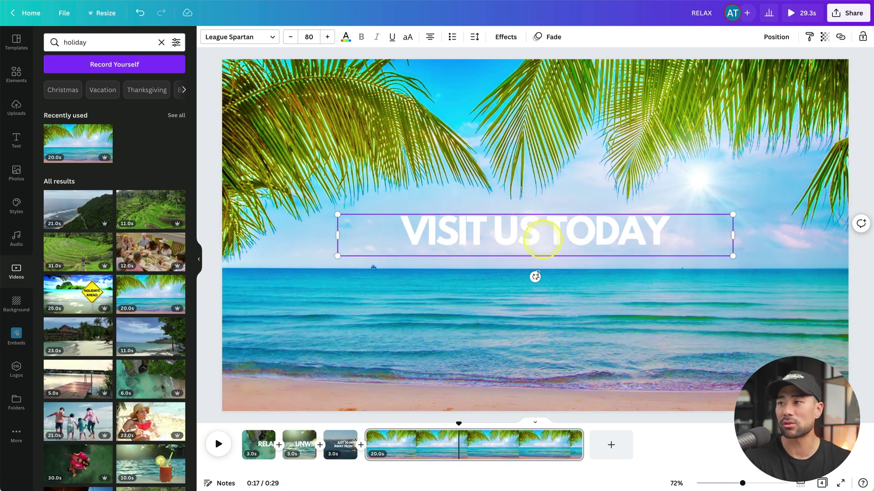
{"action": "left_click", "coordinate": [565, 341]}
{"action": "left_click_drag", "start_coordinate": [565, 230], "coordinate": [569, 297]}
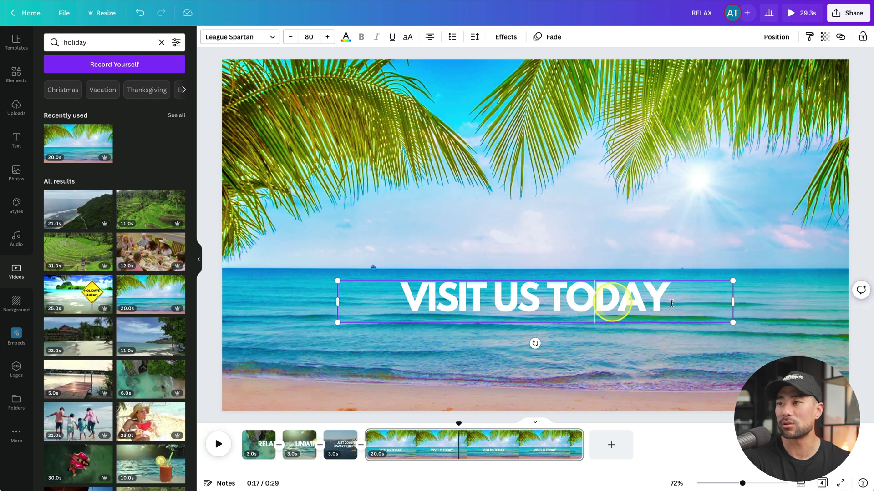
{"action": "left_click", "coordinate": [623, 315]}
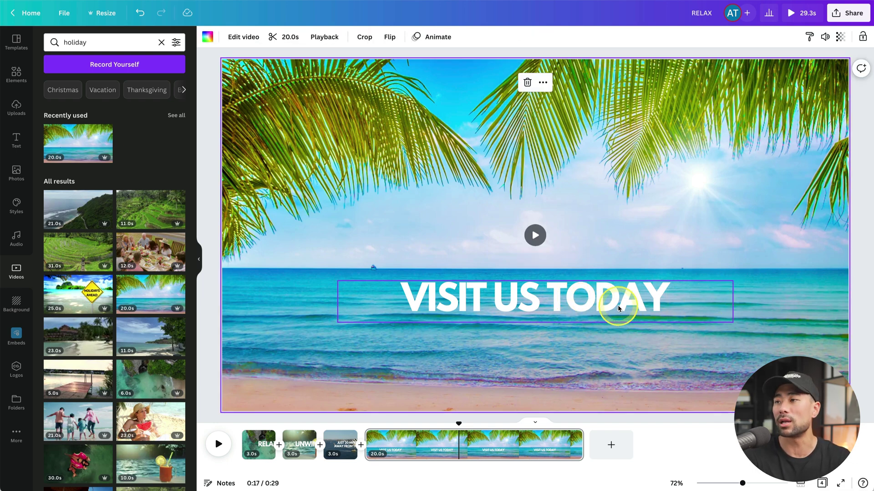
{"action": "left_click", "coordinate": [534, 337]}
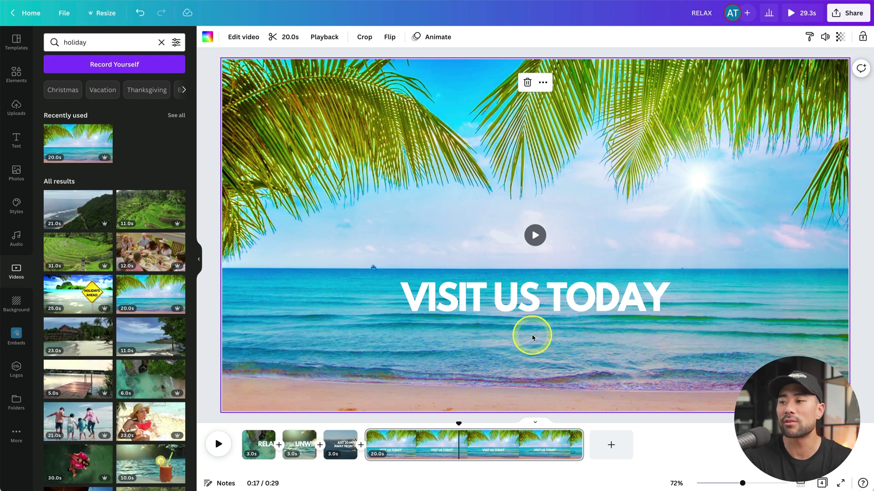
- Trim the beach page clip in the timeline down to 5.0s
{"action": "left_click", "coordinate": [570, 444]}
{"action": "left_click", "coordinate": [551, 444]}
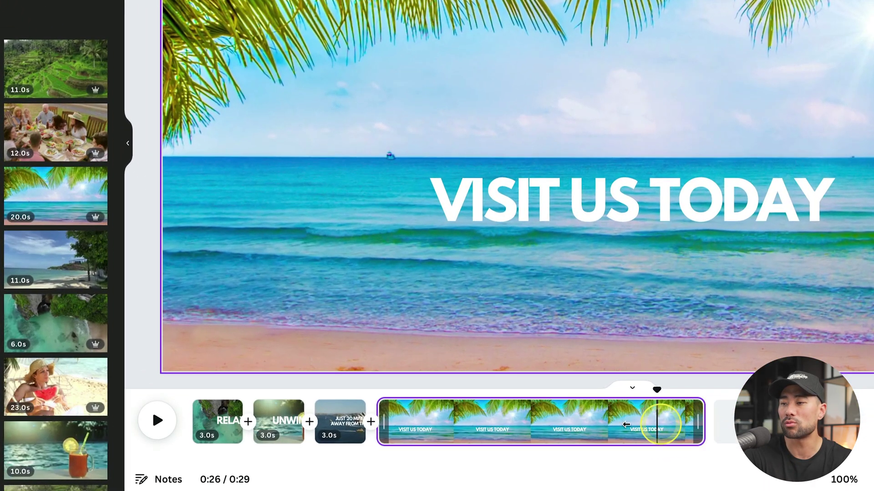
{"action": "left_click_drag", "start_coordinate": [626, 424], "coordinate": [448, 426]}
{"action": "left_click", "coordinate": [615, 210]}
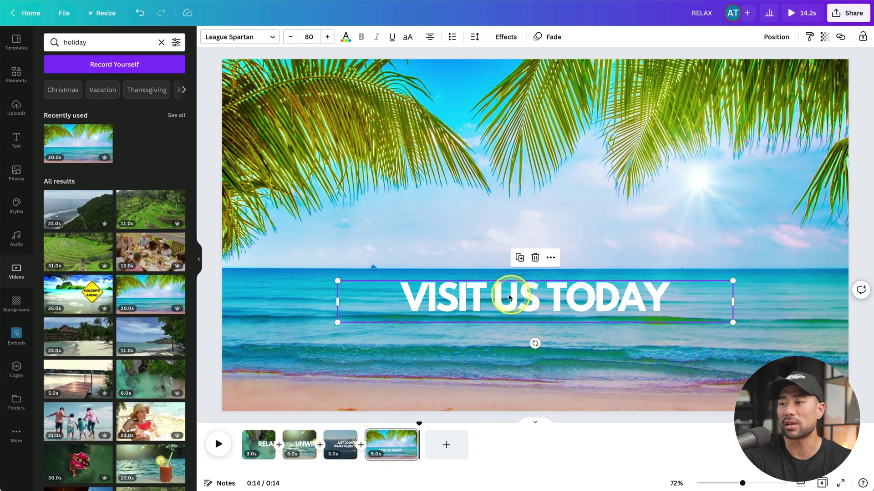
{"action": "left_click", "coordinate": [438, 253]}
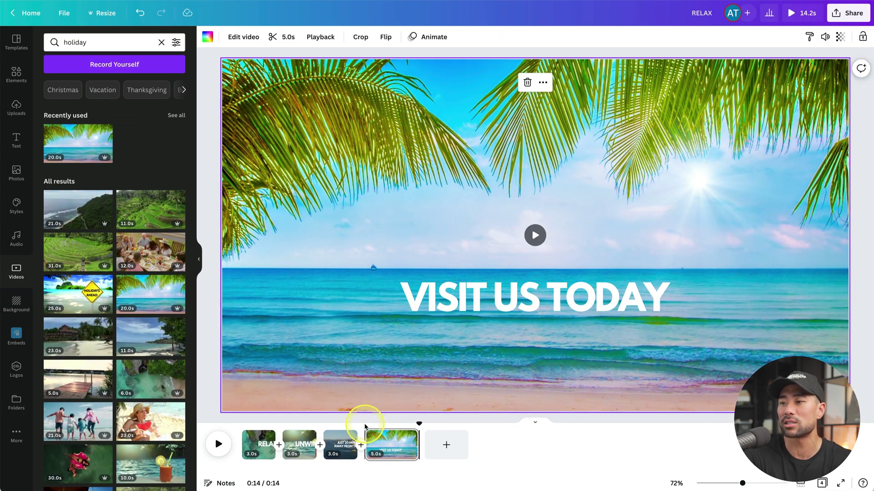
- Preview the ending from just before the VISIT US TODAY caption fades in
{"action": "left_click_drag", "start_coordinate": [421, 423], "coordinate": [369, 425]}
{"action": "key", "text": "space"}
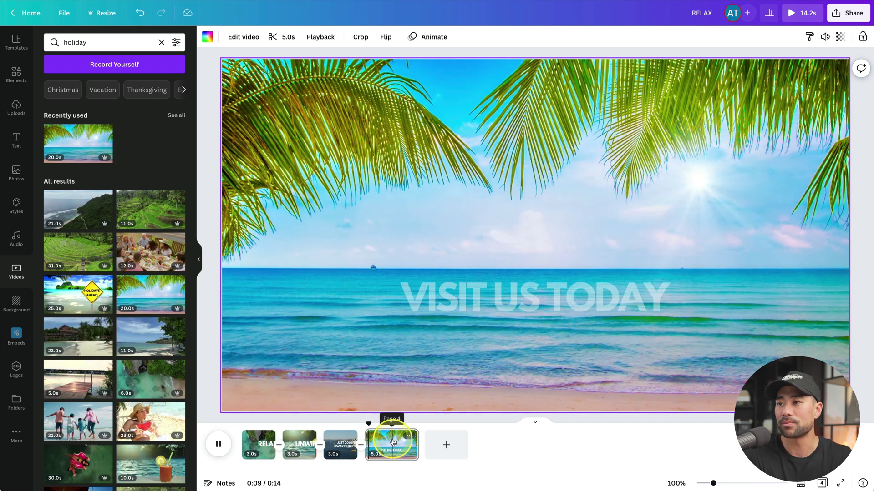
{"action": "left_click", "coordinate": [415, 441]}
{"action": "left_click", "coordinate": [367, 425]}
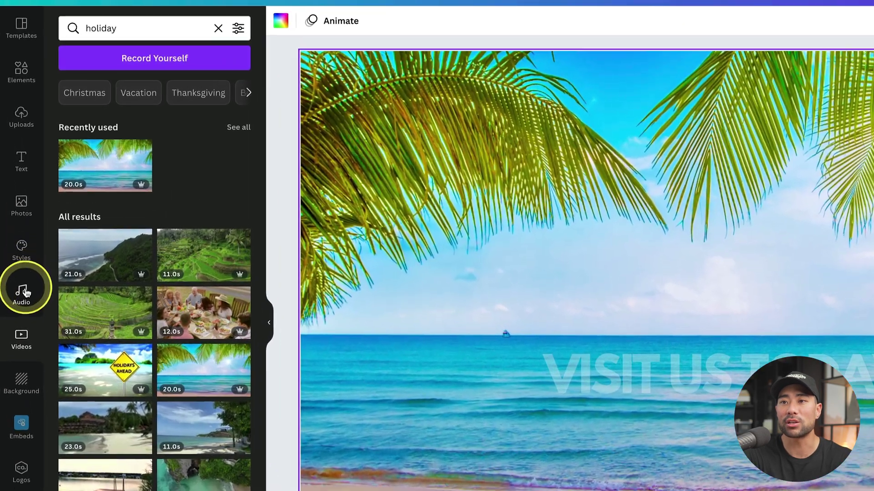
- Open the Audio library, closing the More apps panel that popped up, and browse the music categories
{"action": "left_click", "coordinate": [18, 239]}
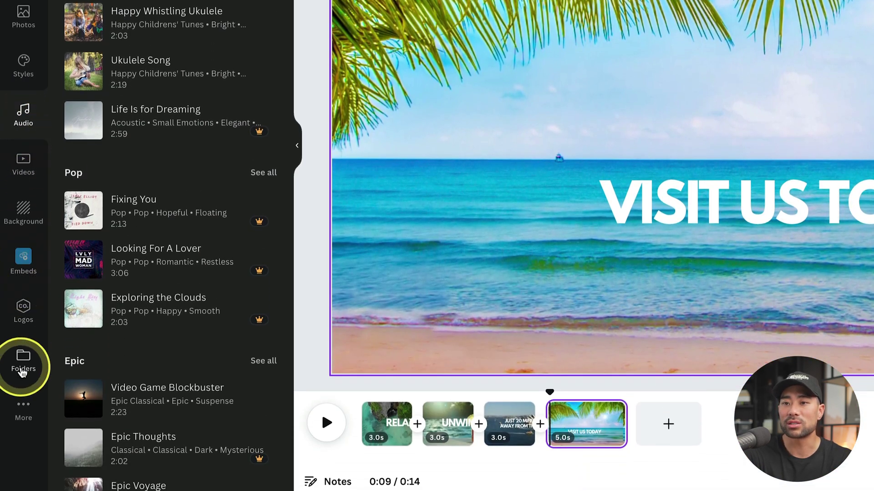
{"action": "left_click", "coordinate": [24, 408]}
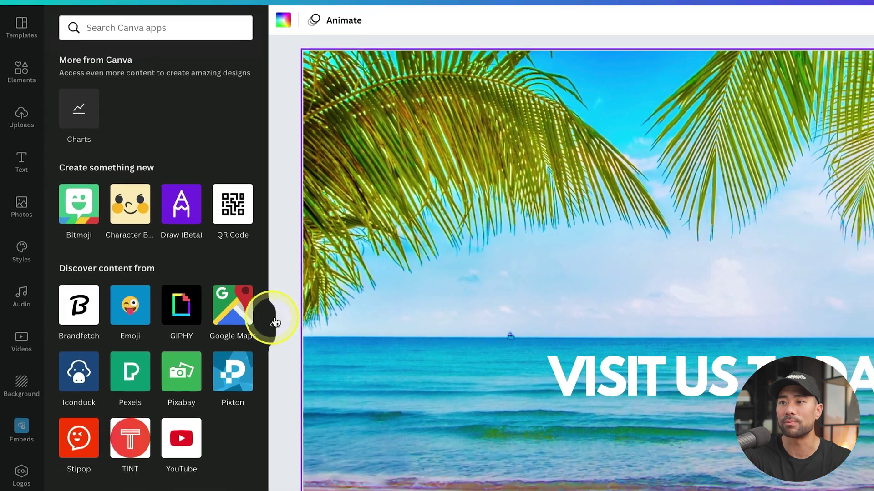
{"action": "left_click", "coordinate": [275, 322]}
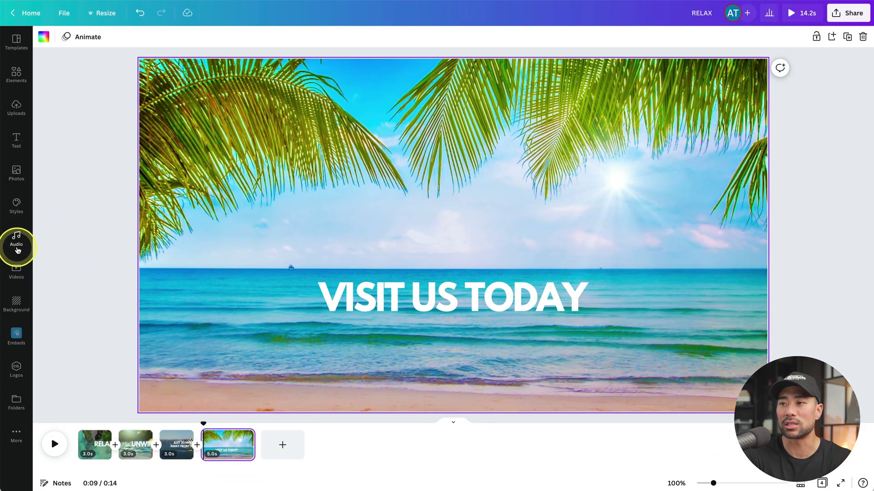
{"action": "left_click", "coordinate": [16, 241]}
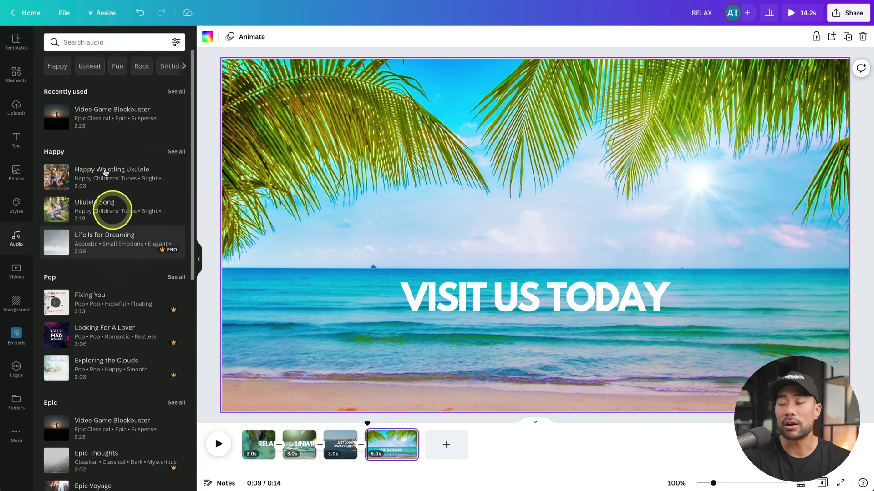
{"action": "left_click", "coordinate": [84, 46]}
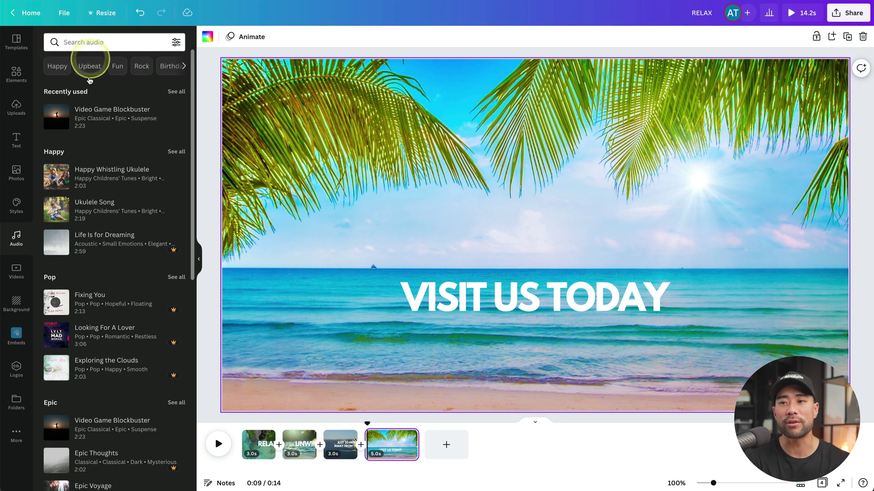
{"action": "mouse_move", "coordinate": [78, 241]}
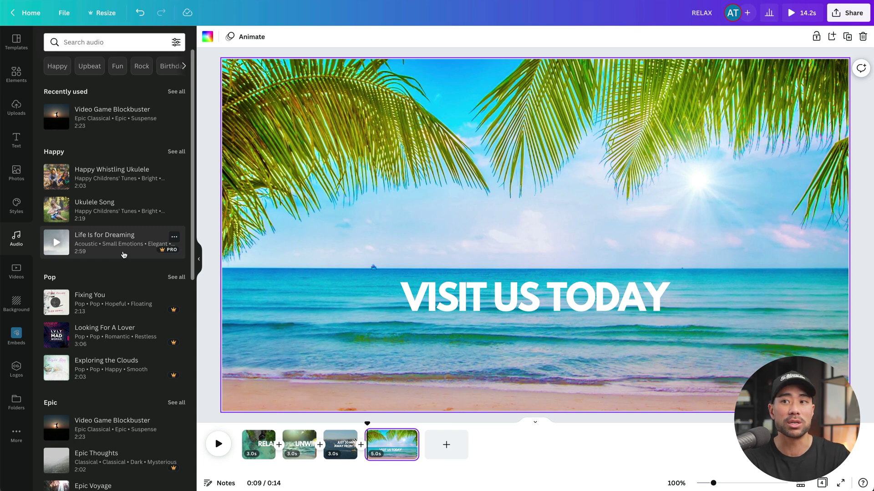
{"action": "left_click_drag", "start_coordinate": [123, 255], "coordinate": [118, 226]}
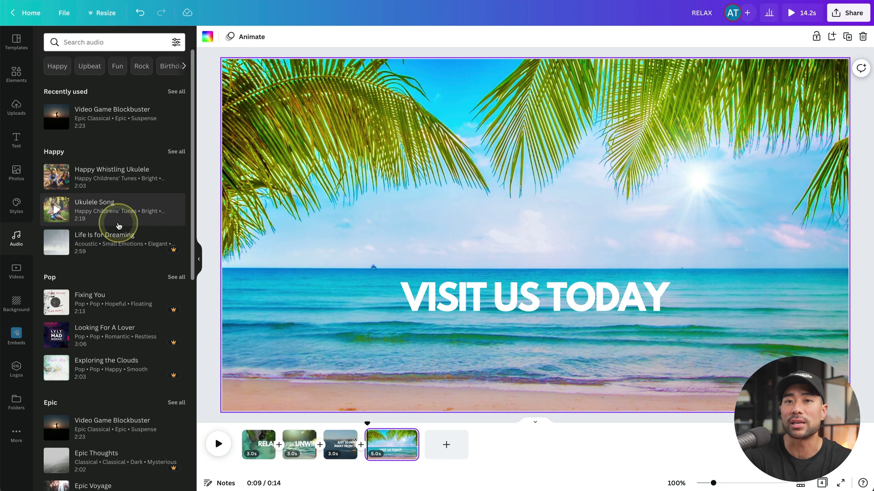
- Search audio for 'holiday' and add the Ain't Ringing My Bells (Instrumental) track to the video
{"action": "type", "text": "holiday"}
{"action": "key", "text": "Return"}
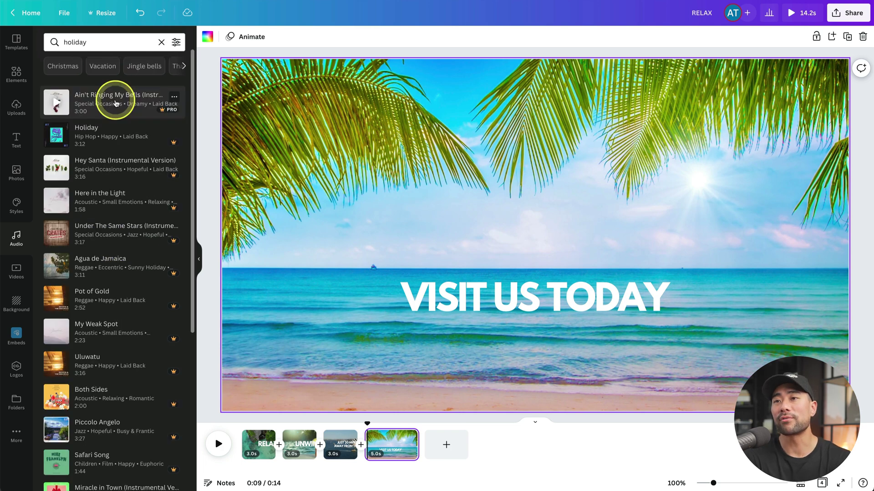
{"action": "left_click", "coordinate": [74, 42]}
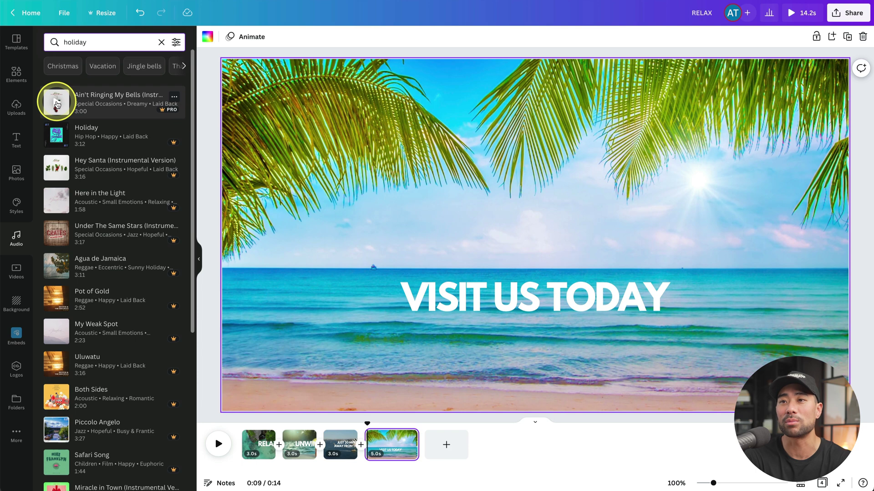
{"action": "left_click", "coordinate": [56, 104]}
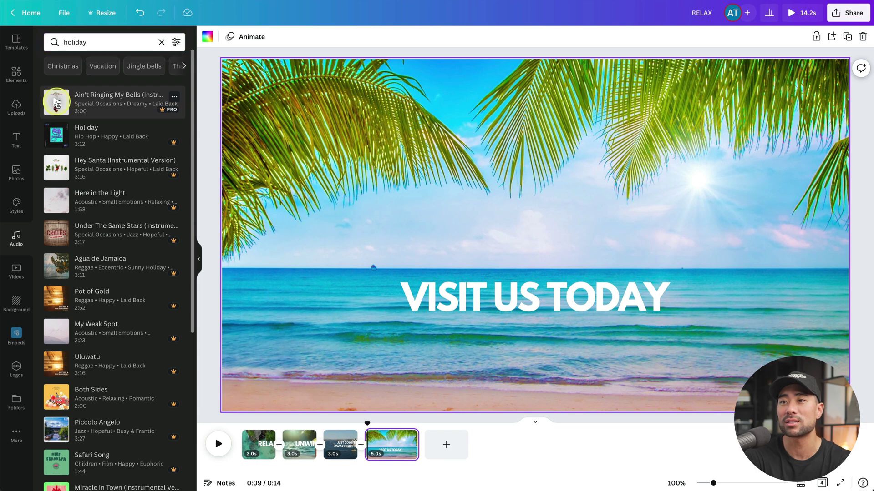
{"action": "left_click", "coordinate": [96, 111]}
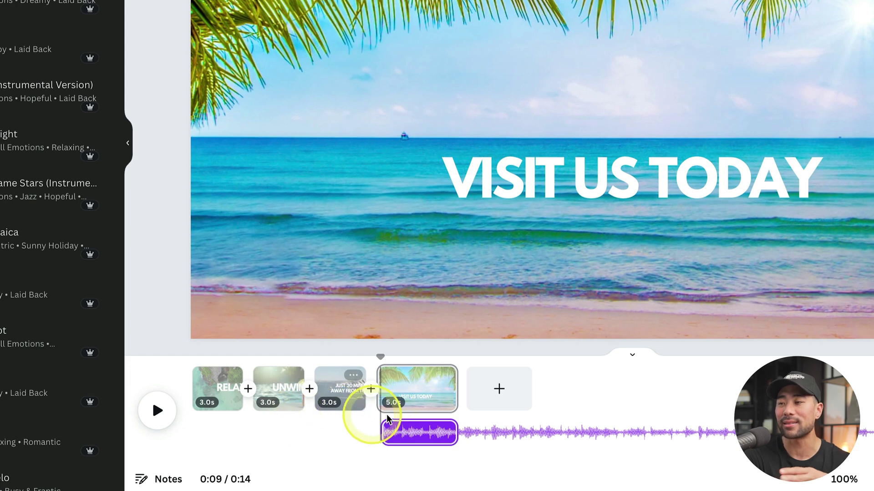
- Drag the music clip's left edge back so it starts at 0:00 under all four pages
{"action": "left_click", "coordinate": [425, 436]}
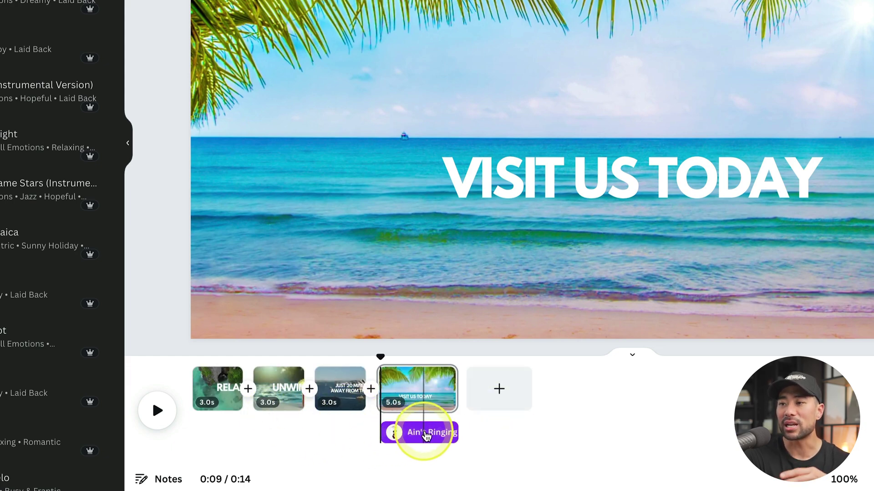
{"action": "left_click", "coordinate": [428, 436]}
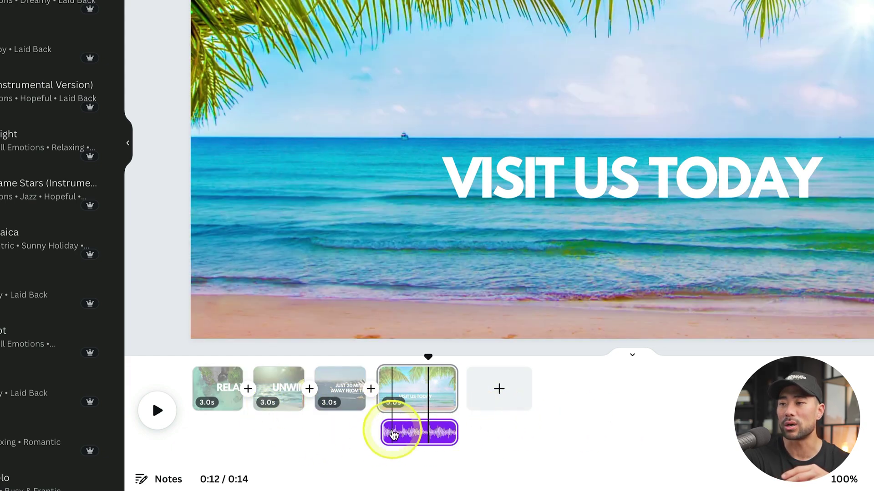
{"action": "left_click_drag", "start_coordinate": [383, 433], "coordinate": [167, 437]}
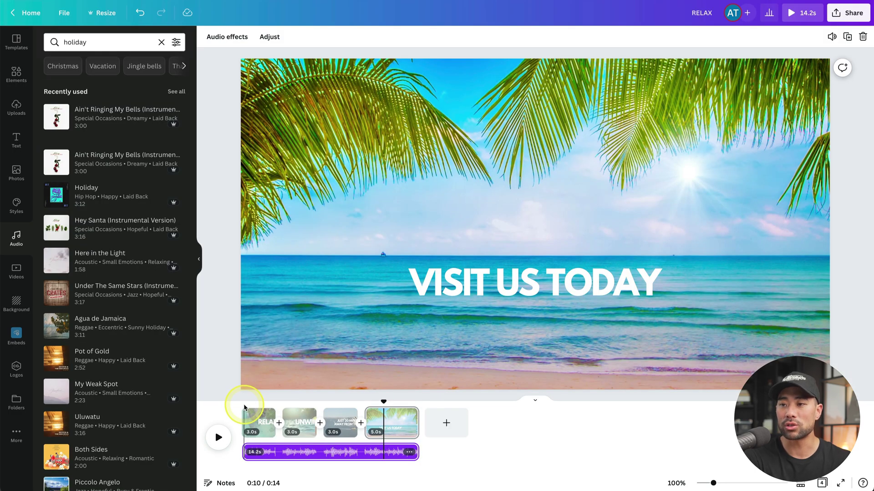
- Rewind and play the video to preview it with the music, then jump to the end
{"action": "left_click", "coordinate": [244, 405]}
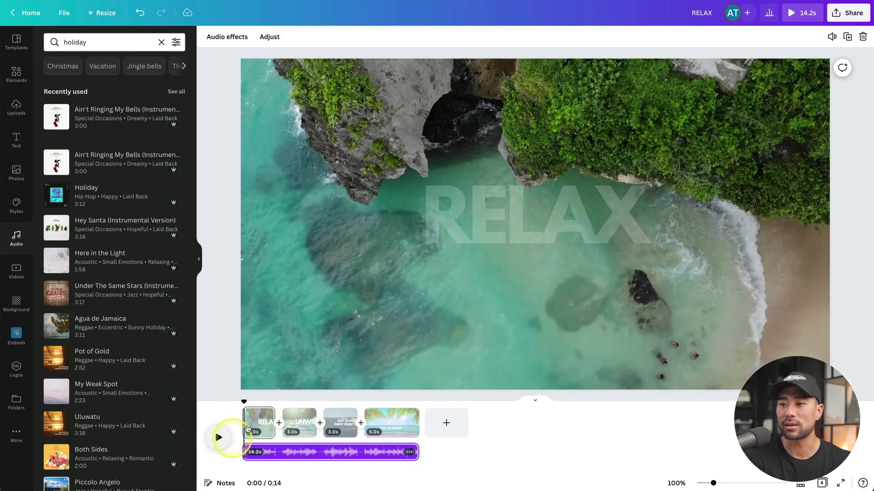
{"action": "left_click", "coordinate": [241, 403]}
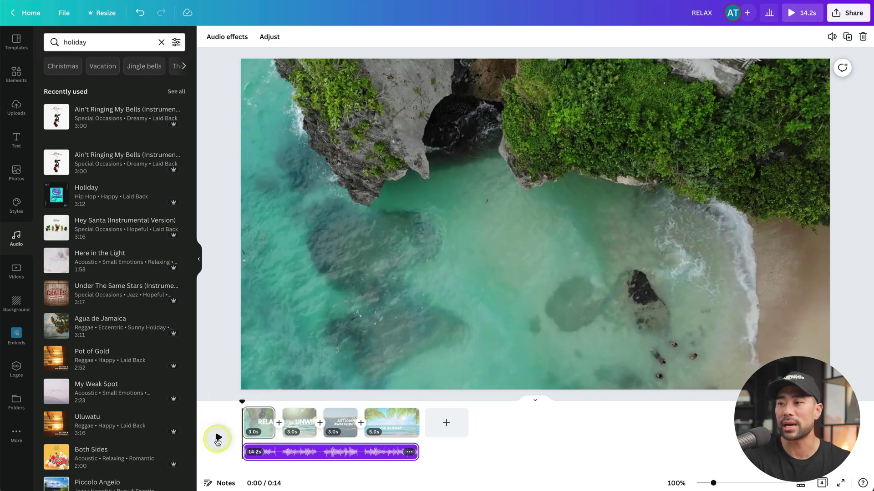
{"action": "left_click", "coordinate": [218, 438]}
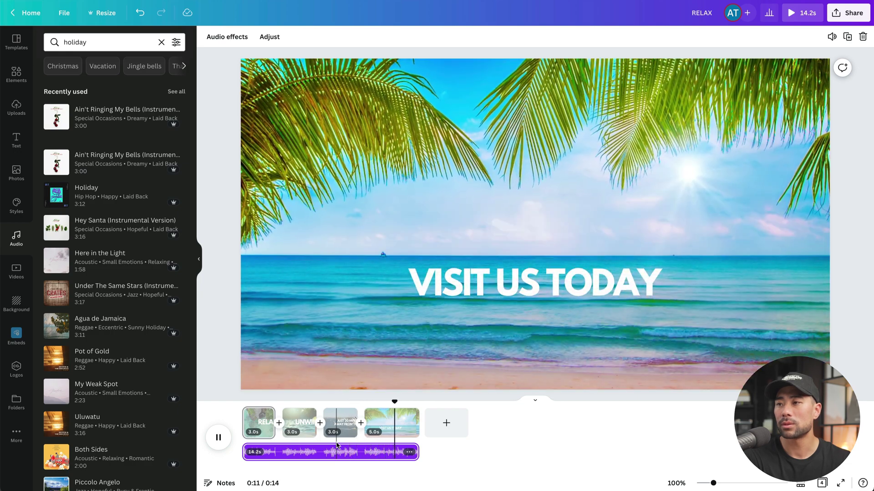
{"action": "left_click", "coordinate": [212, 441]}
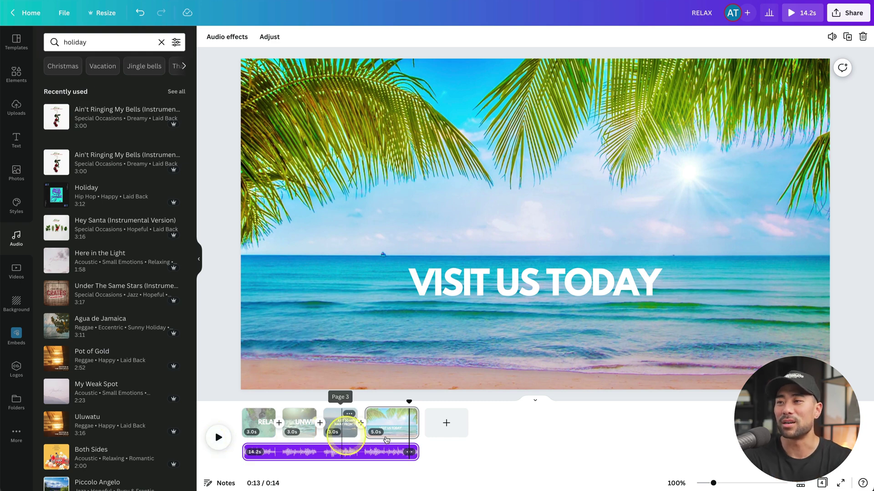
{"action": "left_click_drag", "start_coordinate": [488, 442], "coordinate": [473, 453]}
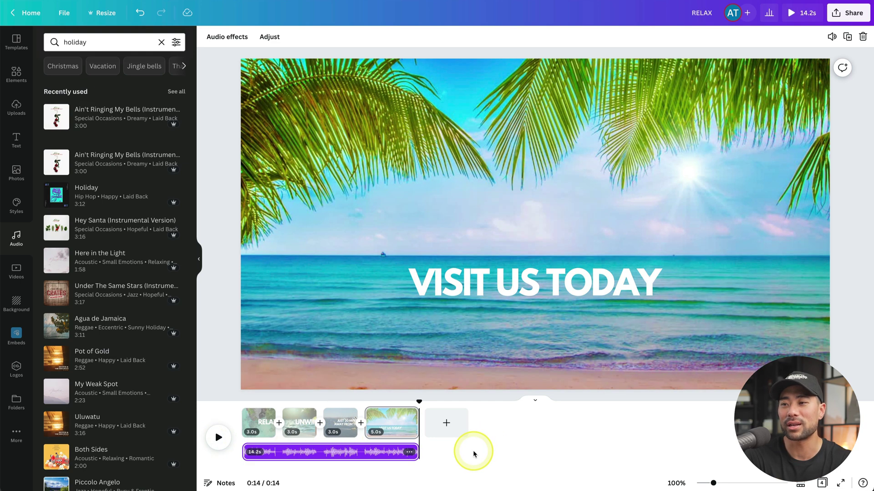
- Slide the song within the 14.2s music clip so playback starts around 52.7s into the track
{"action": "left_click", "coordinate": [368, 456]}
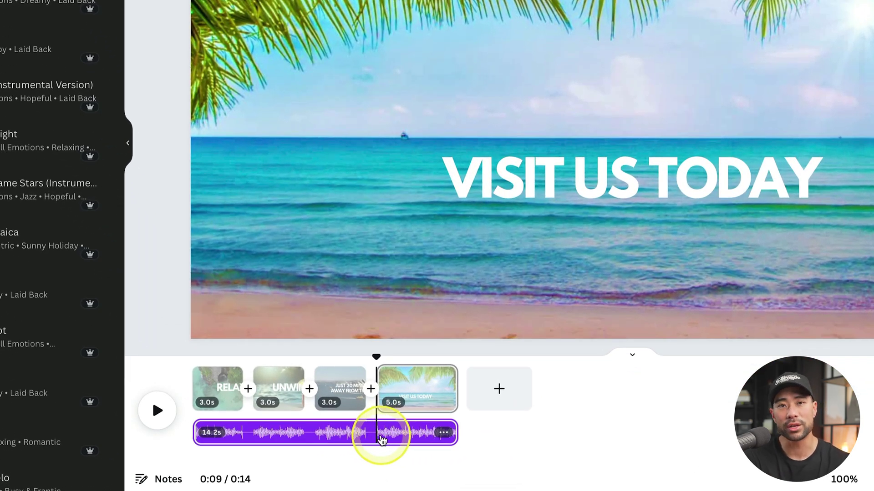
{"action": "left_click_drag", "start_coordinate": [356, 435], "coordinate": [707, 425]}
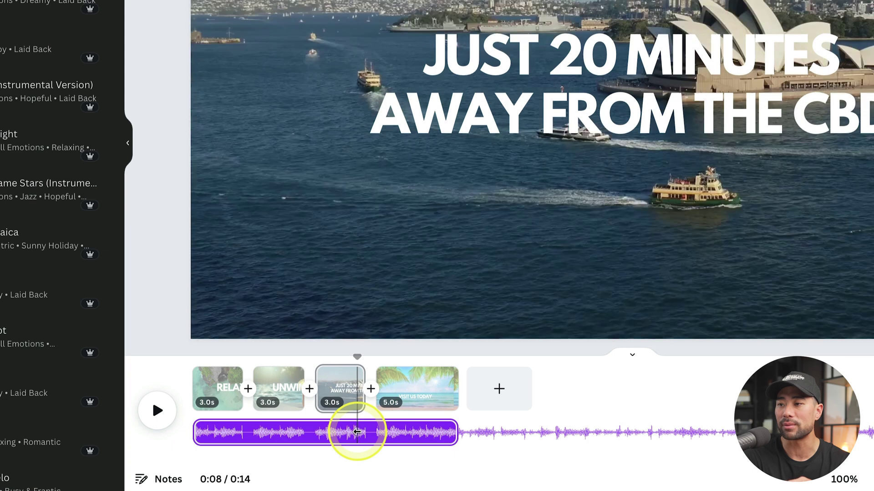
{"action": "mouse_move", "coordinate": [653, 435]}
{"action": "left_mouse_down"}
{"action": "mouse_move", "coordinate": [668, 434]}
{"action": "mouse_move", "coordinate": [656, 437]}
{"action": "left_mouse_up"}
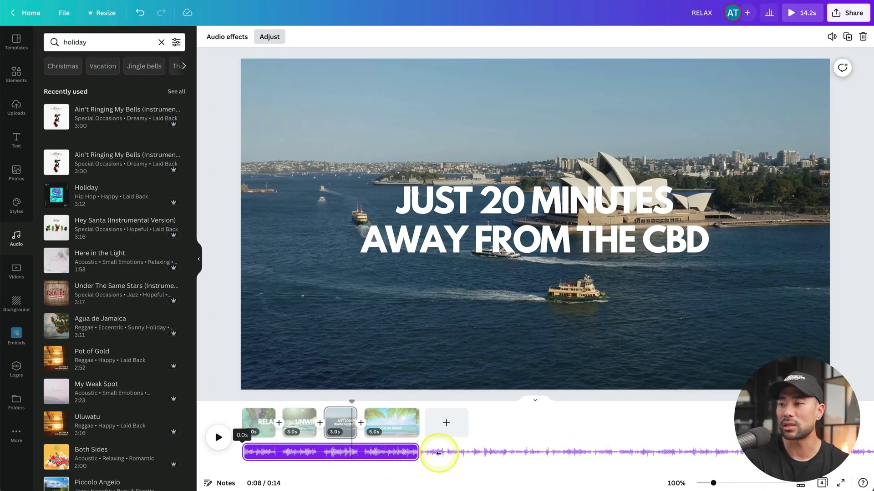
{"action": "left_click_drag", "start_coordinate": [438, 453], "coordinate": [360, 452]}
{"action": "left_click", "coordinate": [511, 429]}
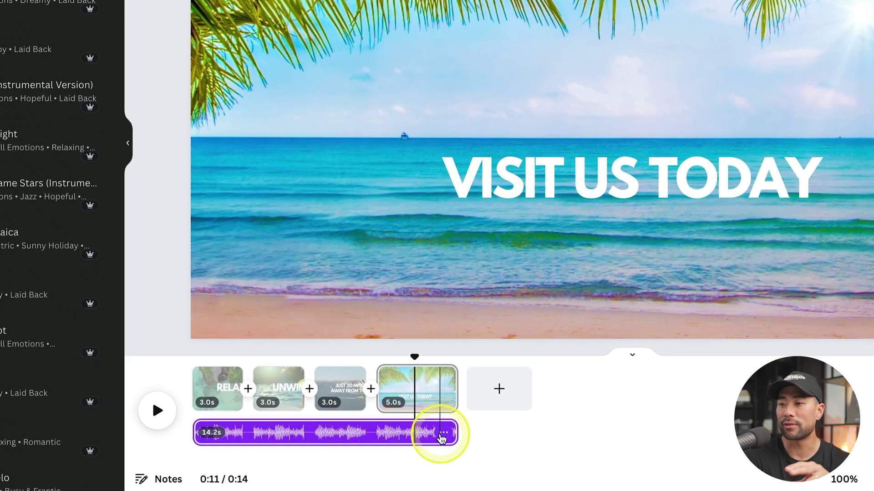
{"action": "left_click", "coordinate": [444, 436]}
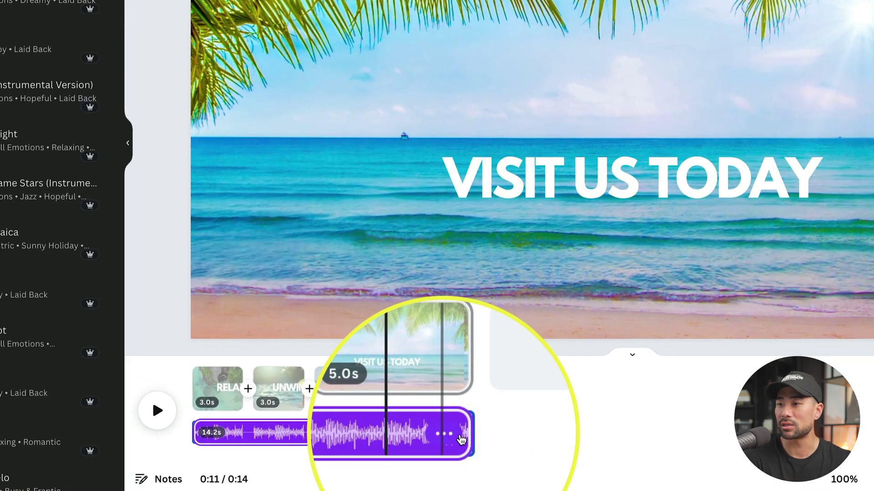
{"action": "left_click", "coordinate": [444, 433]}
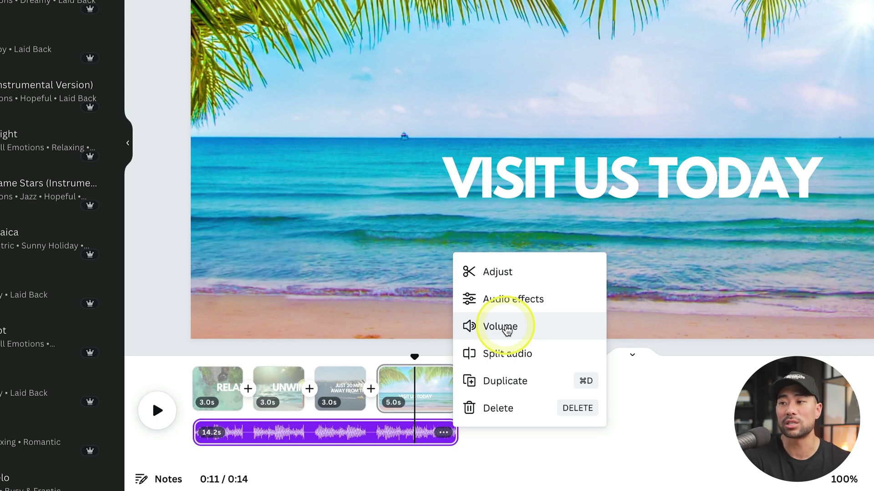
{"action": "left_click", "coordinate": [508, 330]}
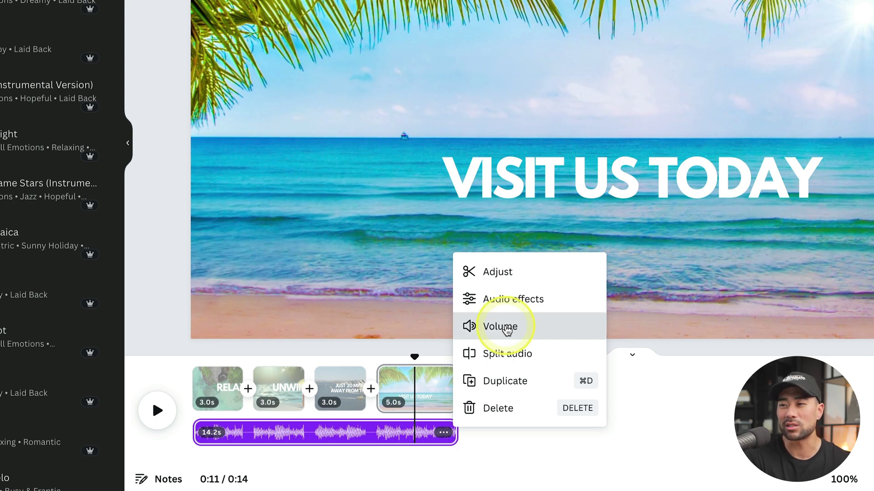
{"action": "left_click", "coordinate": [506, 327]}
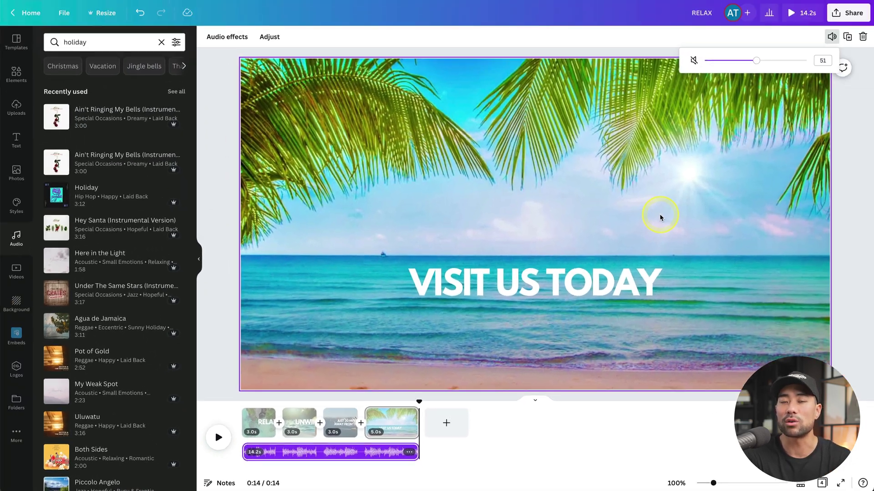
- Rewind to 0:00 and play the whole 14-second video with its holiday music
{"action": "left_click", "coordinate": [819, 66]}
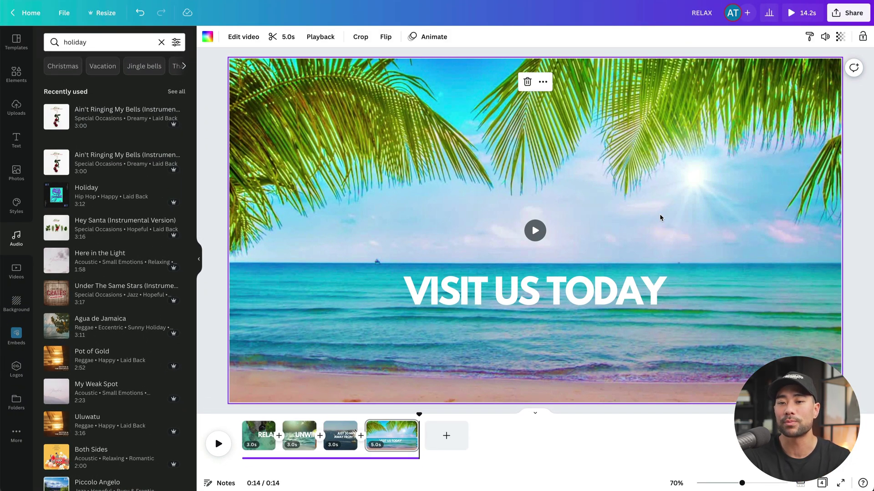
{"action": "left_click", "coordinate": [457, 435]}
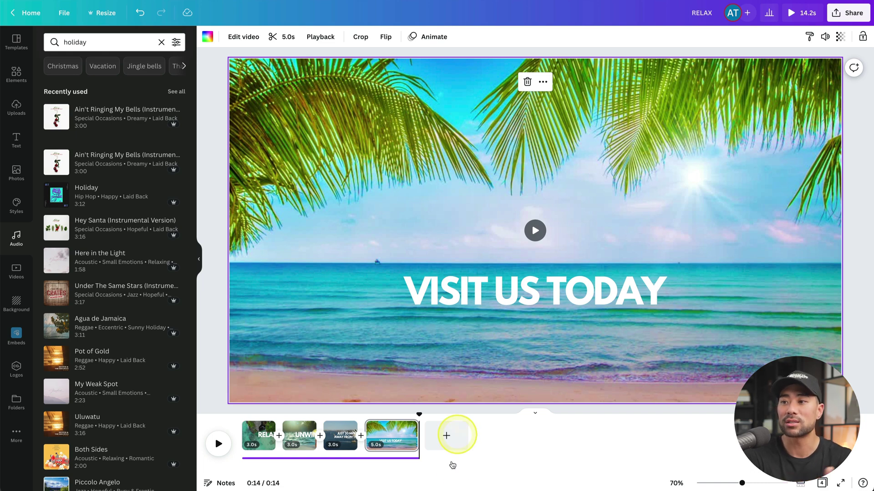
{"action": "left_click", "coordinate": [219, 444]}
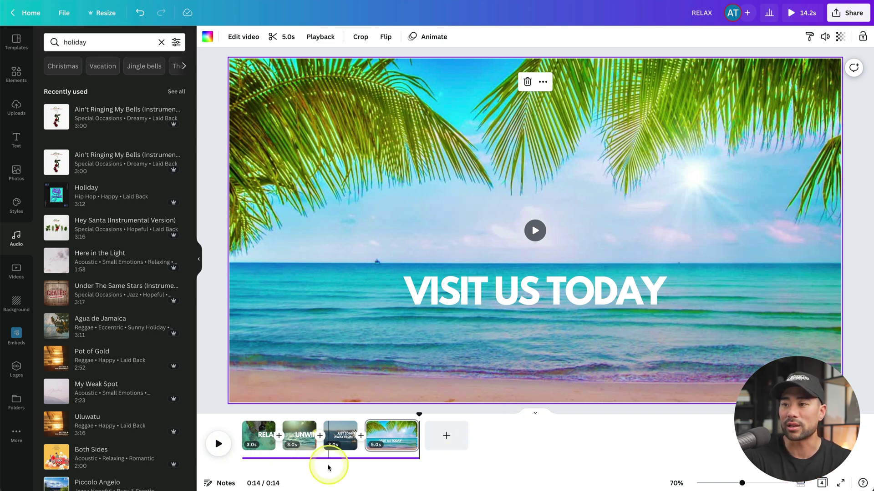
{"action": "left_click", "coordinate": [220, 445]}
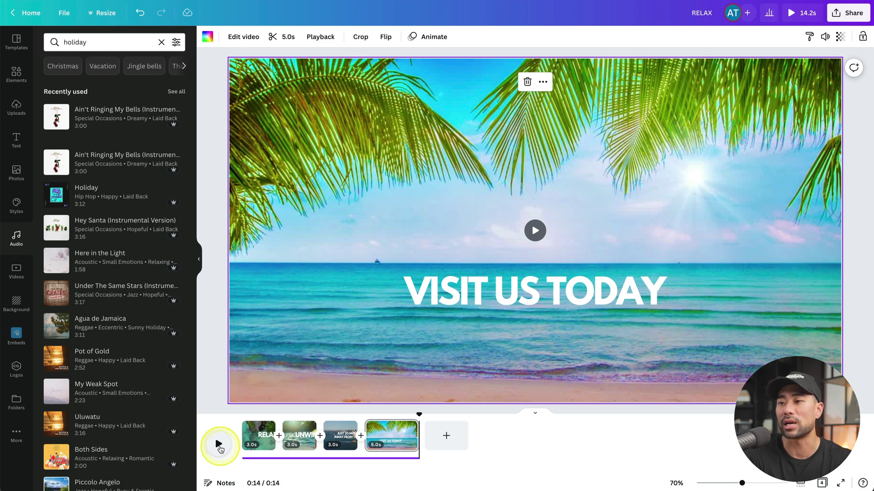
{"action": "left_click", "coordinate": [218, 448]}
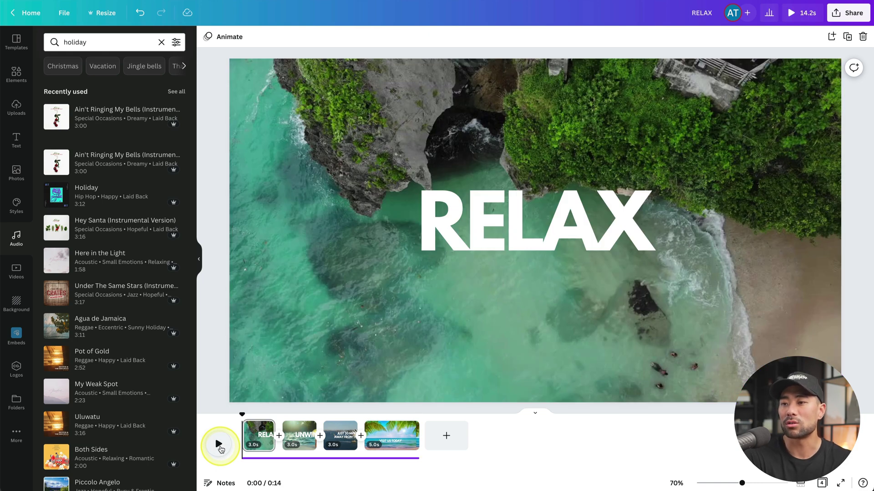
{"action": "left_click", "coordinate": [219, 448]}
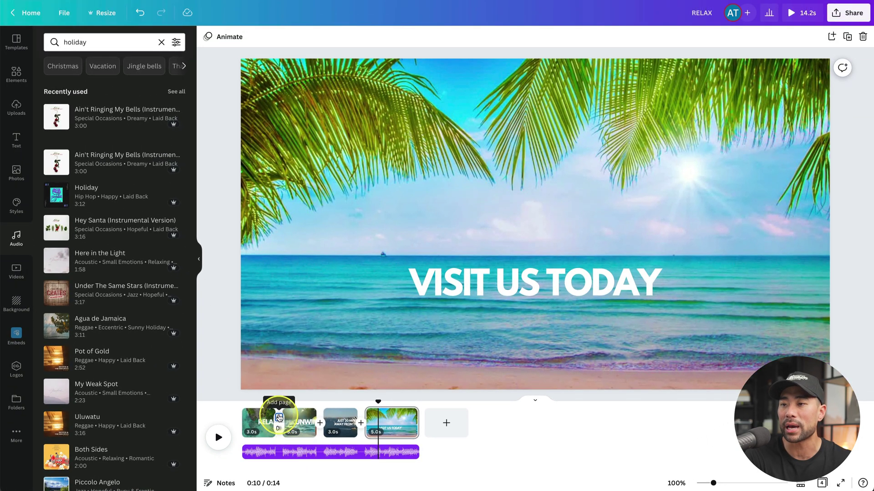
- Add a Dissolve transition between the RELAX and UNWIND pages and play the video to check it
{"action": "left_click", "coordinate": [279, 418]}
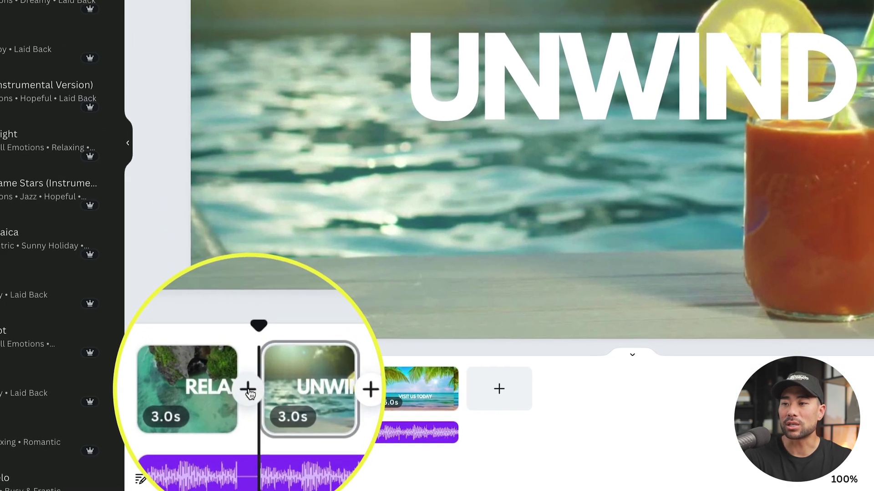
{"action": "mouse_move", "coordinate": [248, 399]}
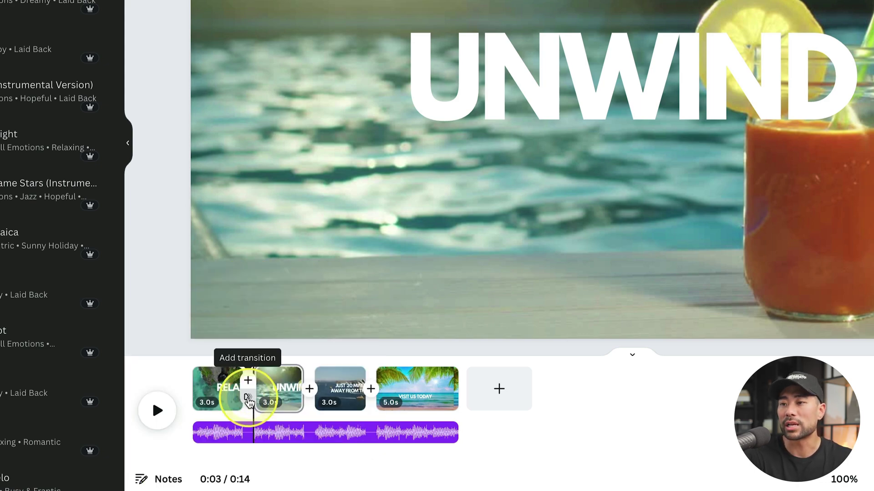
{"action": "left_click", "coordinate": [248, 399]}
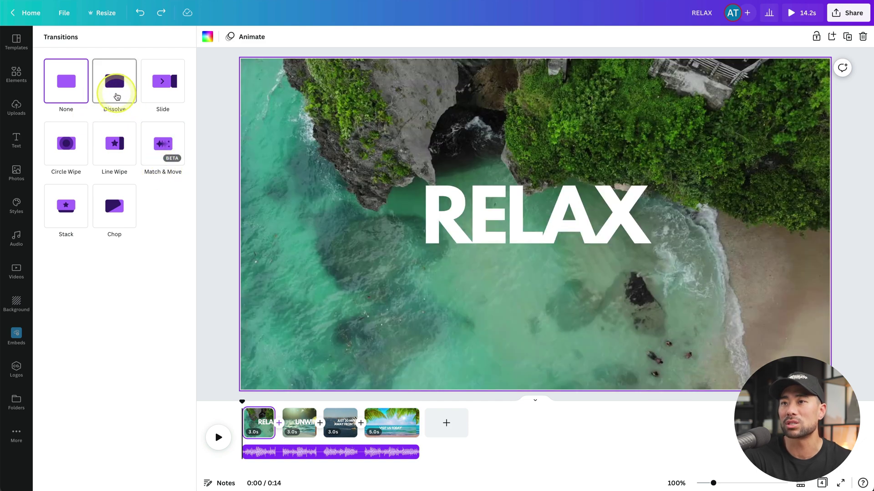
{"action": "left_click", "coordinate": [117, 96]}
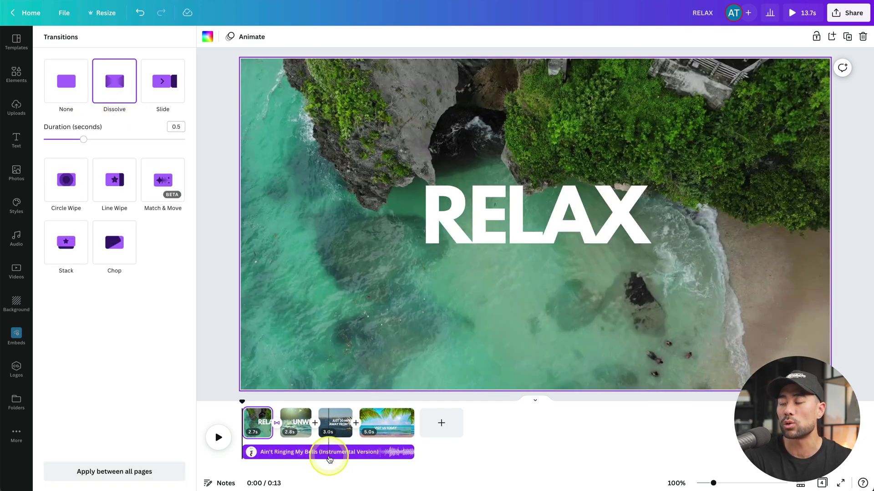
{"action": "left_click", "coordinate": [220, 437]}
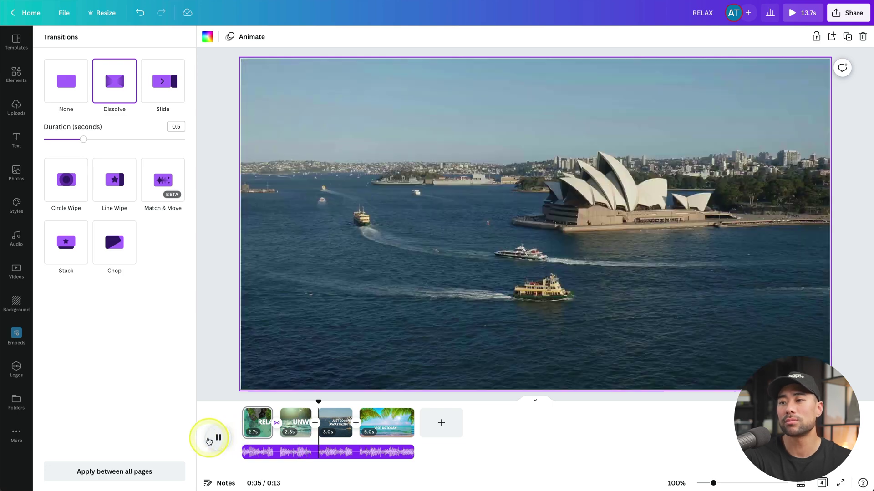
{"action": "left_click", "coordinate": [211, 440]}
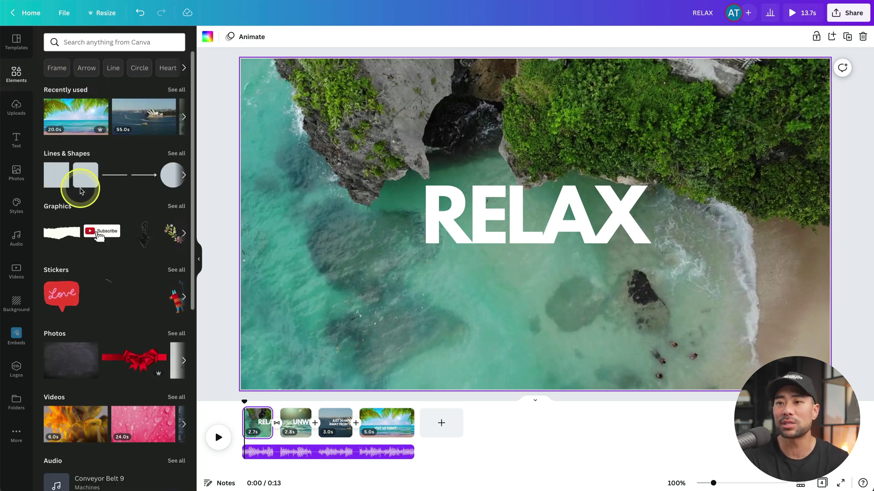
{"action": "scroll", "coordinate": [101, 284], "scroll_direction": "down", "scroll_amount": 2}
{"action": "scroll", "coordinate": [101, 284], "scroll_direction": "down", "scroll_amount": 1}
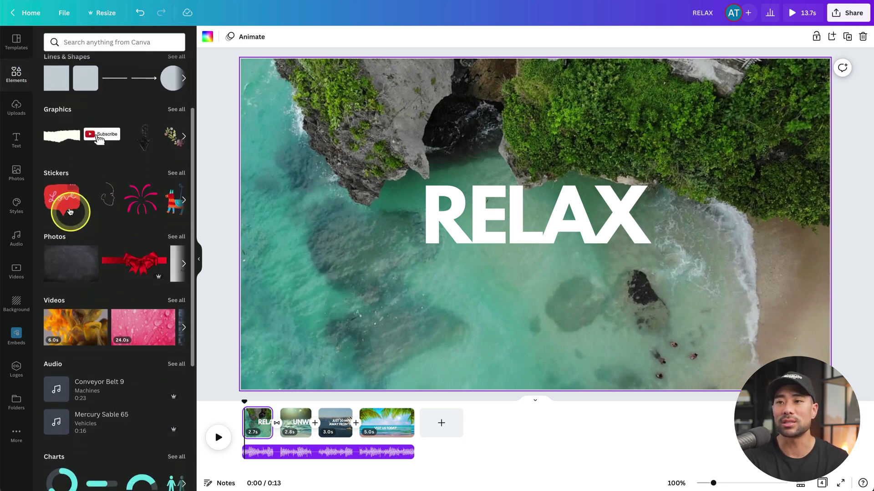
{"action": "scroll", "coordinate": [120, 324], "scroll_direction": "up", "scroll_amount": 3}
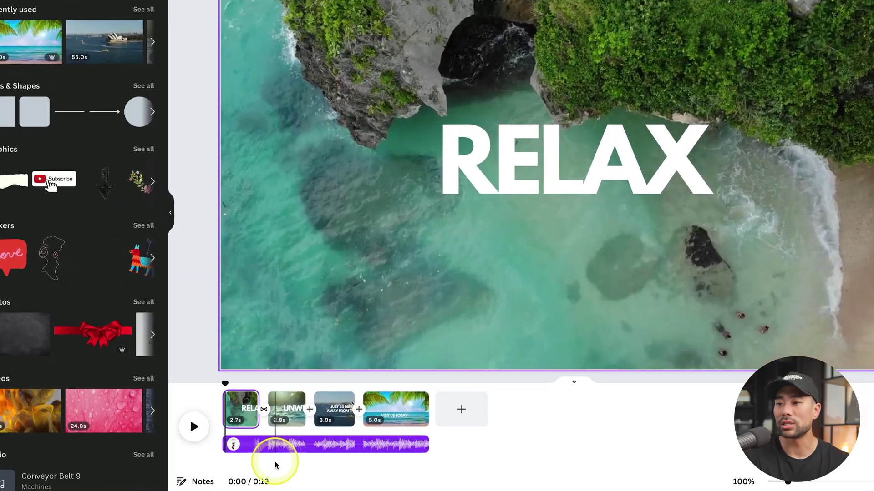
- Download all four pages as an MP4 video, saved as RELAX.mp4
{"action": "left_click", "coordinate": [246, 480]}
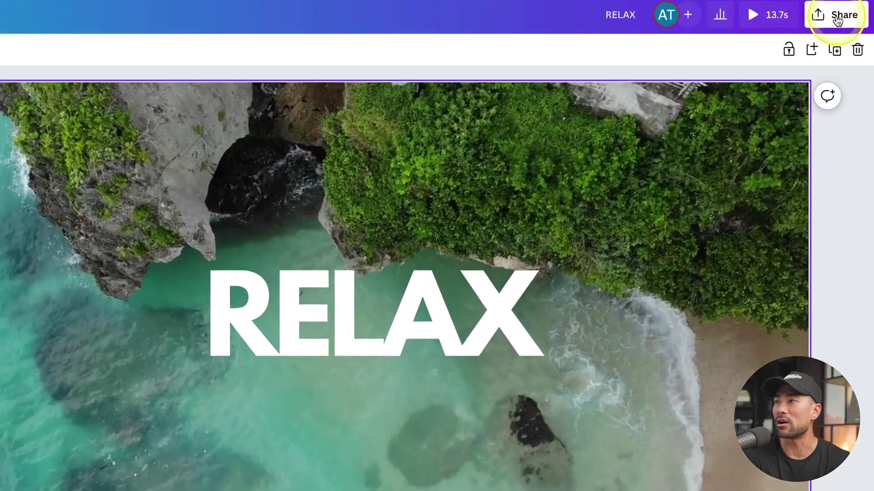
{"action": "left_click", "coordinate": [847, 17]}
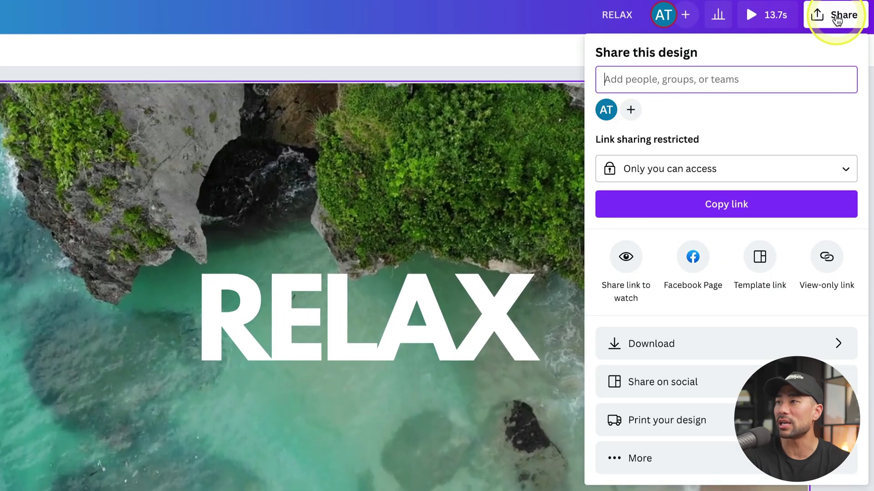
{"action": "left_click", "coordinate": [626, 343]}
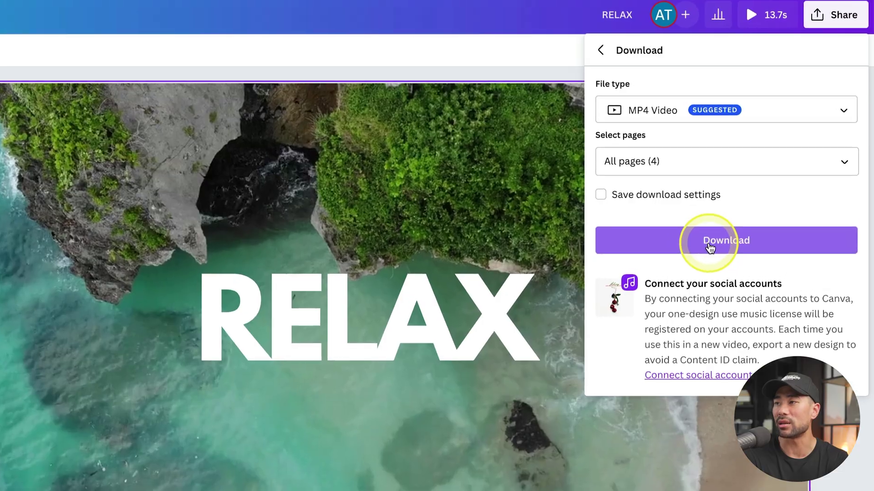
{"action": "left_click", "coordinate": [765, 163]}
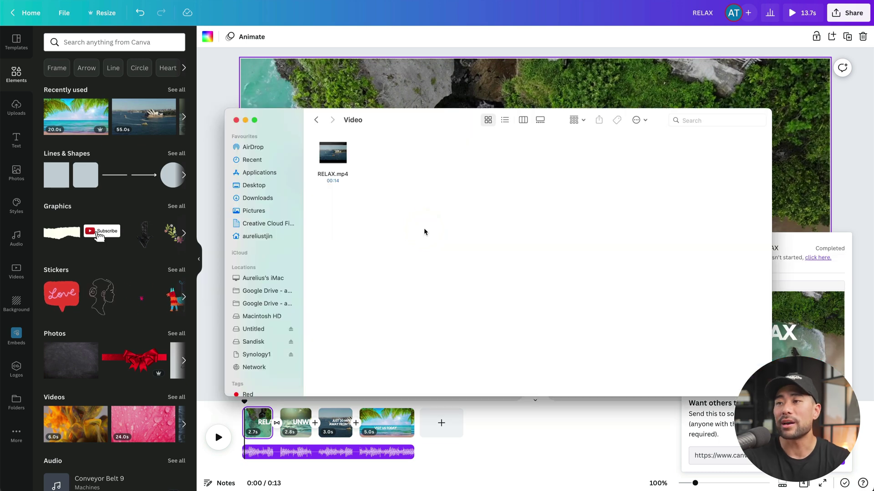
- Quick Look RELAX.mp4 in the Video folder, then close the Finder window
{"action": "left_click", "coordinate": [341, 180]}
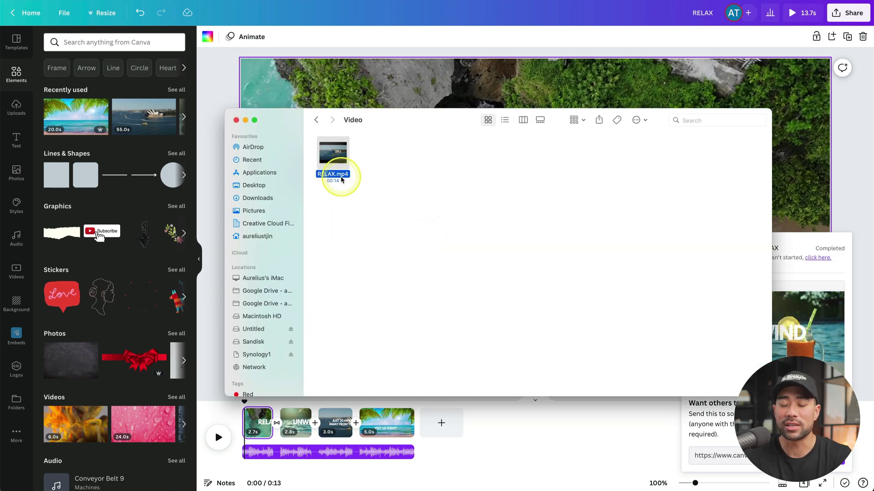
{"action": "key", "text": "space"}
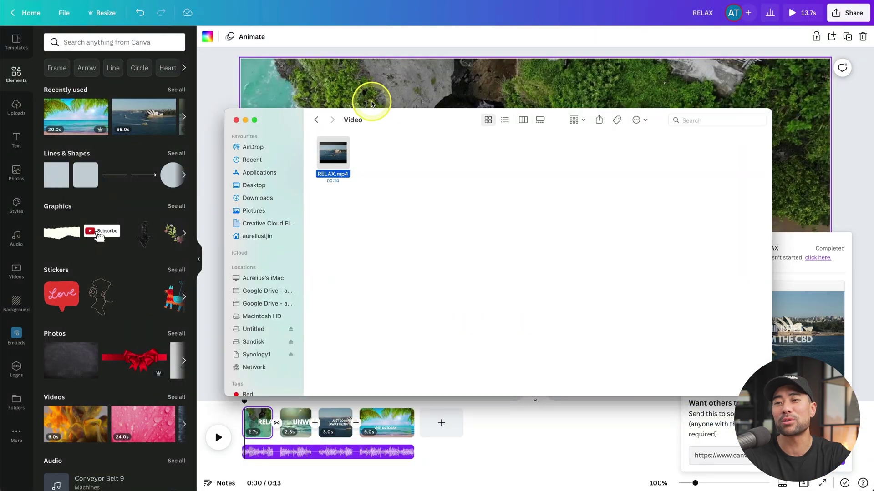
{"action": "left_click", "coordinate": [224, 94]}
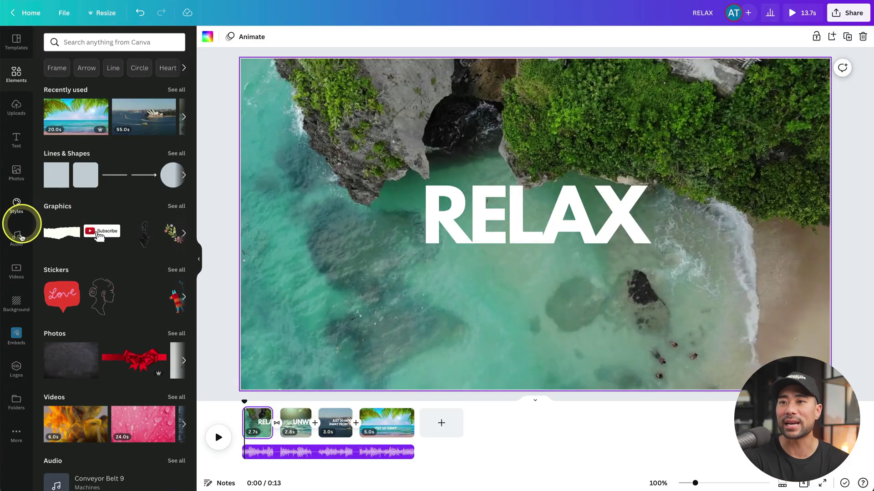
- From the 'holiday' video results, add the 11.0s rice-terrace clip to the RELAX page
{"action": "left_click", "coordinate": [17, 272]}
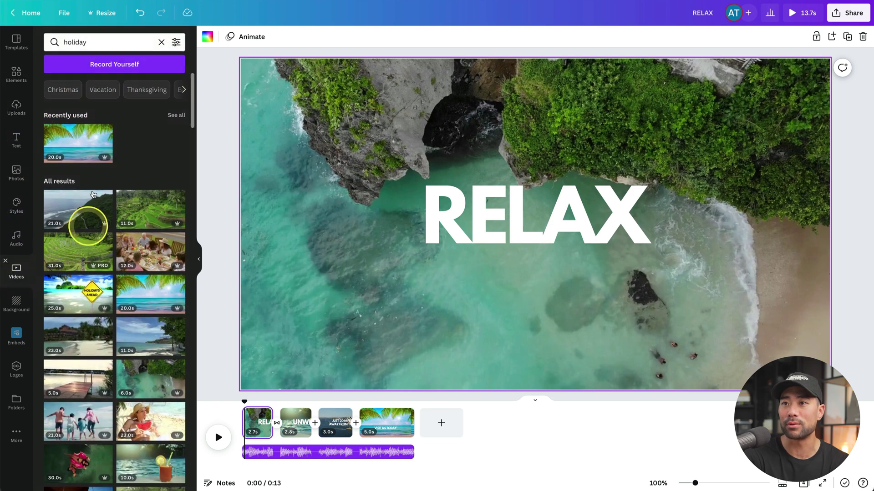
{"action": "left_click", "coordinate": [146, 212]}
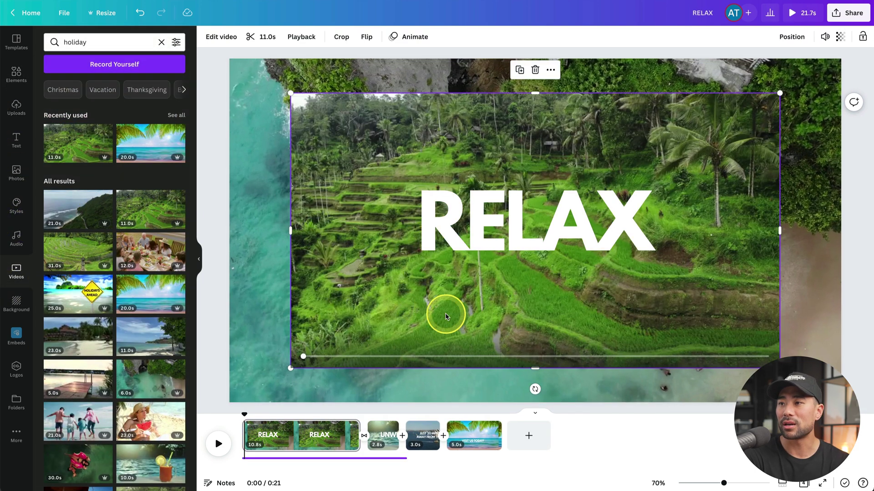